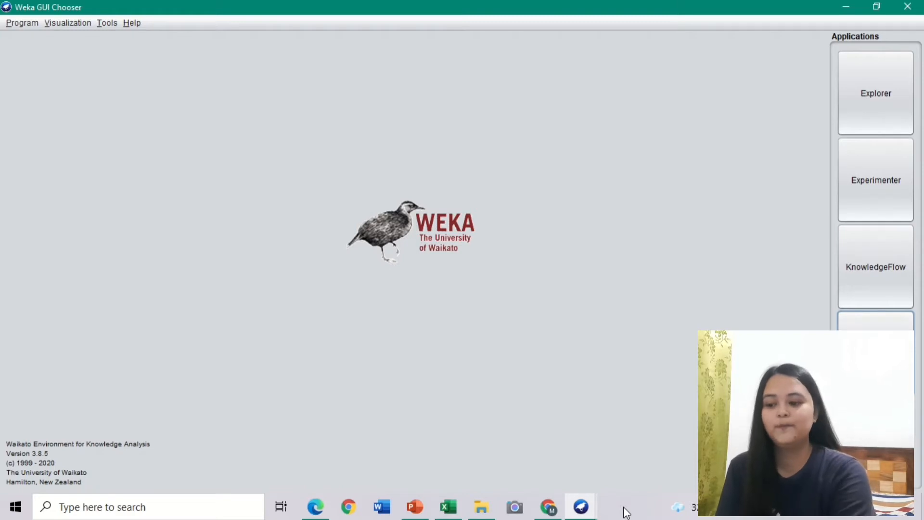
Switch to the ResearchGate publications page in Chrome and close the Facebook tab
mouse_move(580, 511)
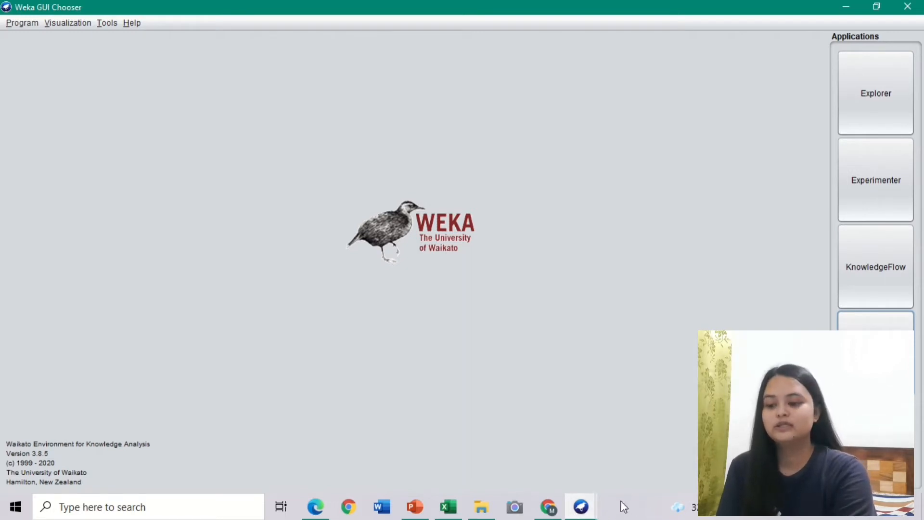
click(551, 509)
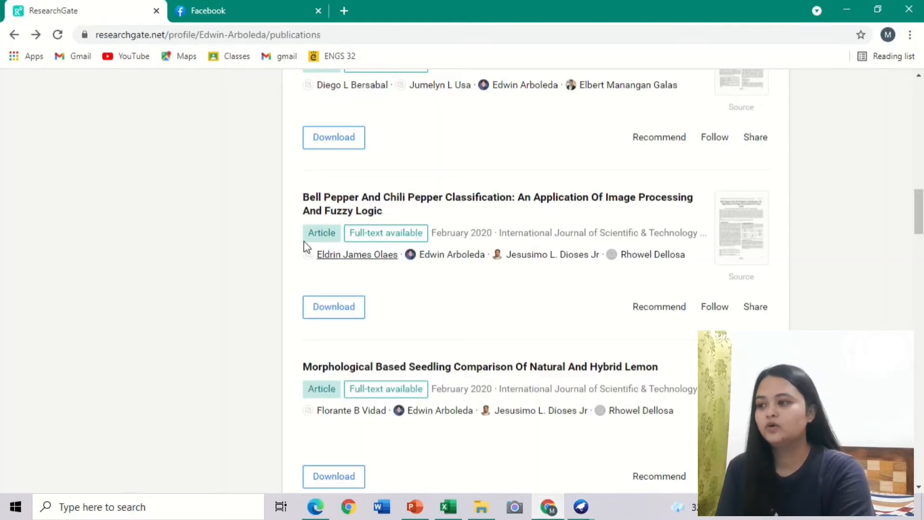
click(319, 11)
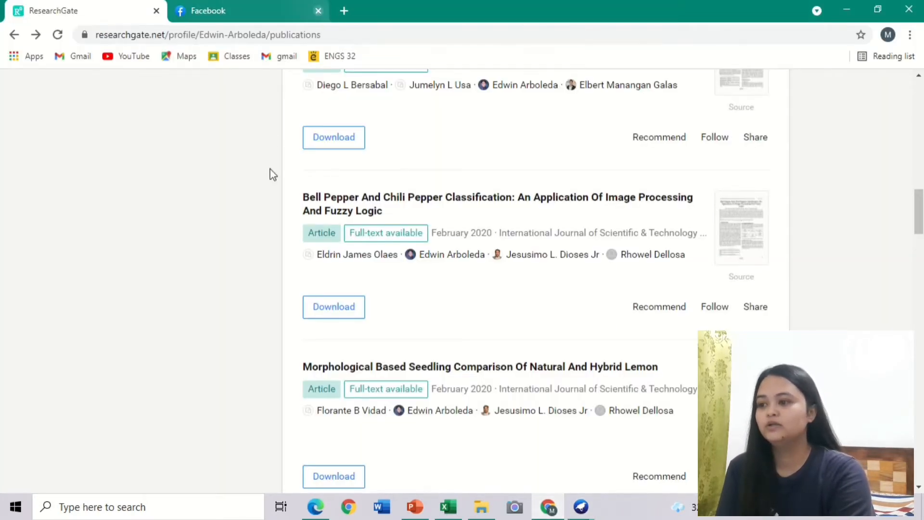
Download the paper "Classification of coffee bean species using image processing, artificial neural network and K nearest neighbors" from the researcher's publications list
scroll(212, 305, up, 15)
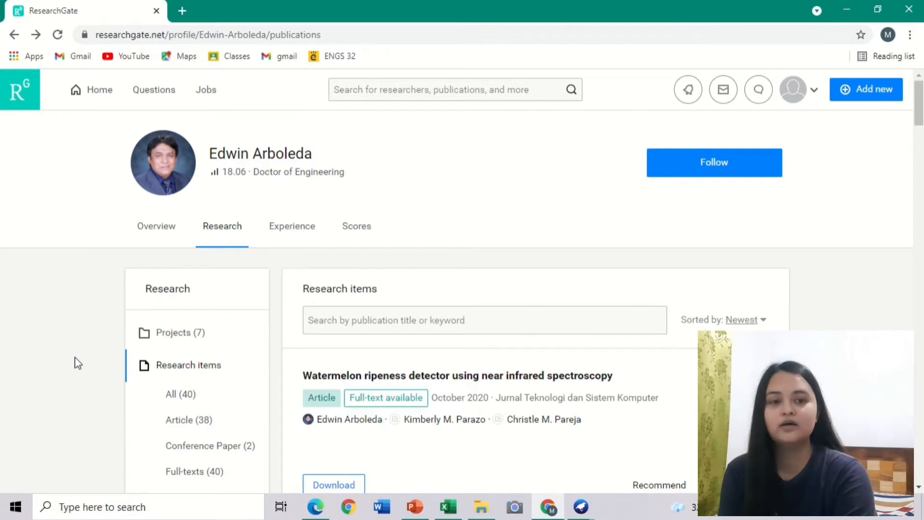
scroll(77, 364, down, 1)
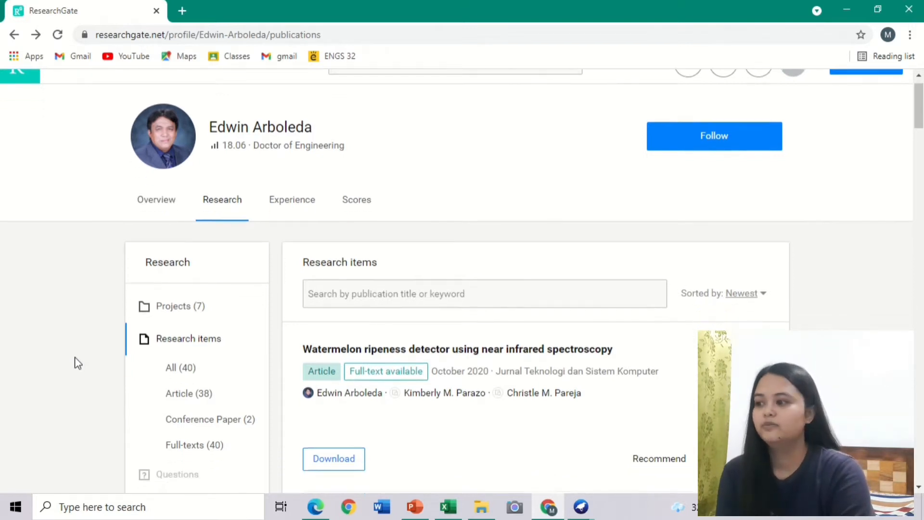
scroll(77, 363, up, 1)
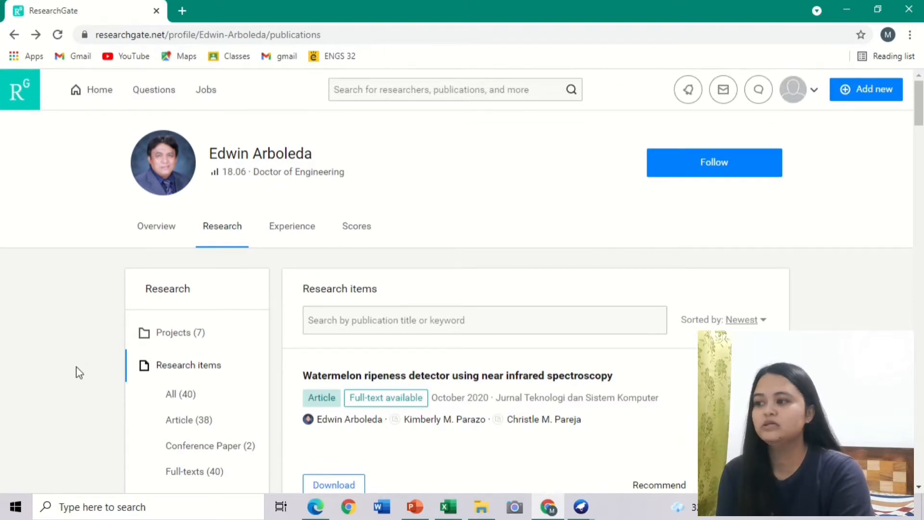
scroll(77, 367, down, 1)
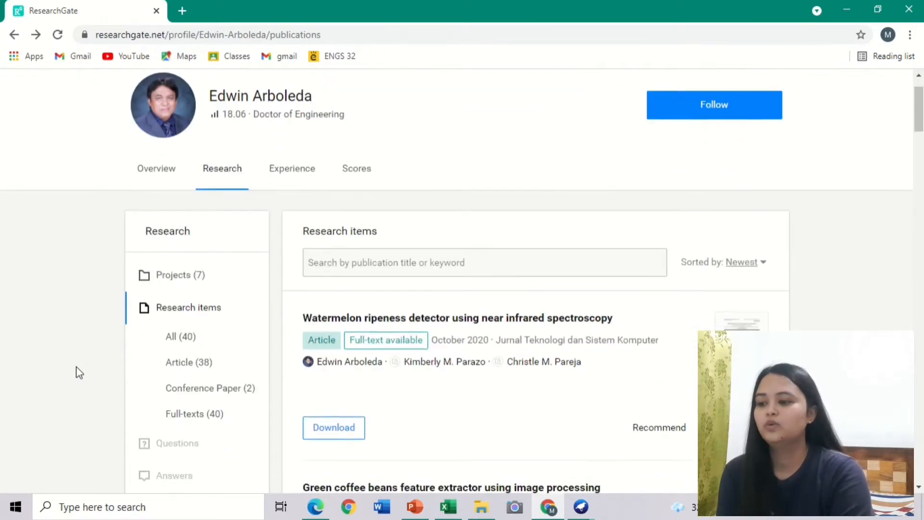
scroll(76, 367, down, 15)
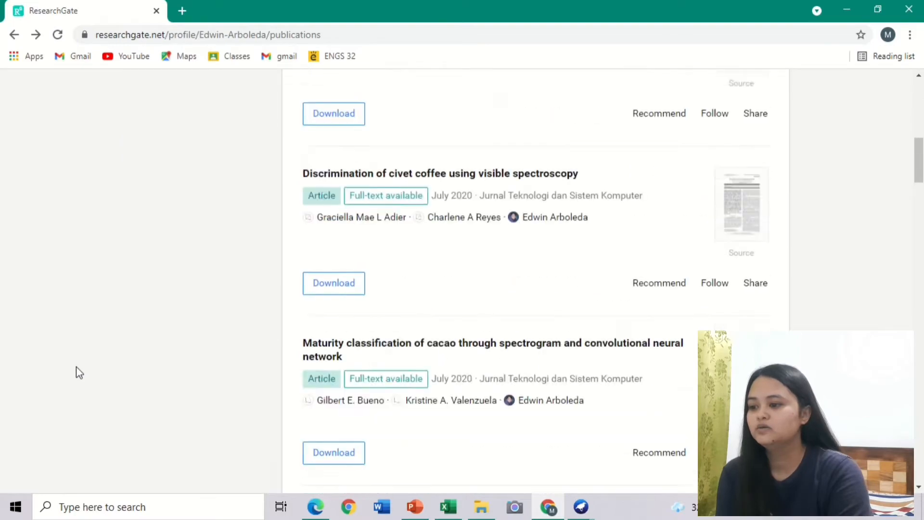
scroll(79, 373, down, 20)
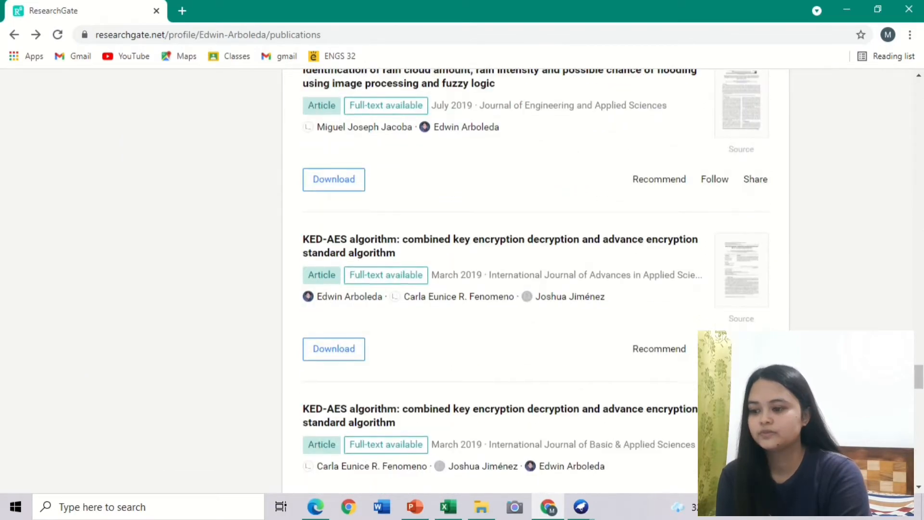
scroll(536, 280, down, 11)
scroll(535, 282, down, 2)
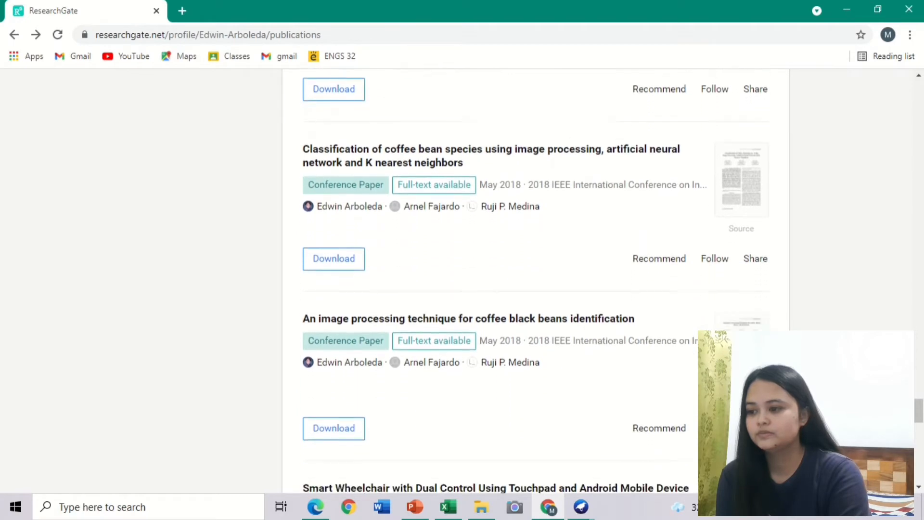
scroll(339, 234, up, 2)
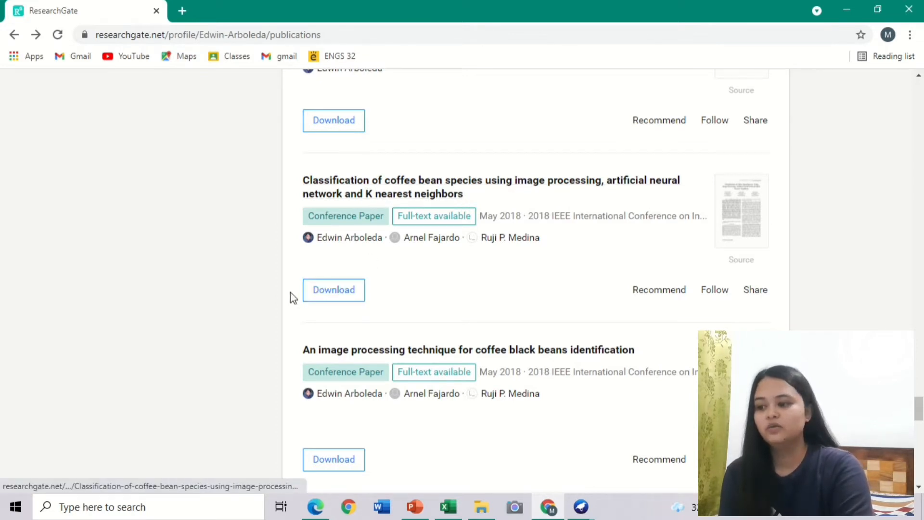
click(335, 296)
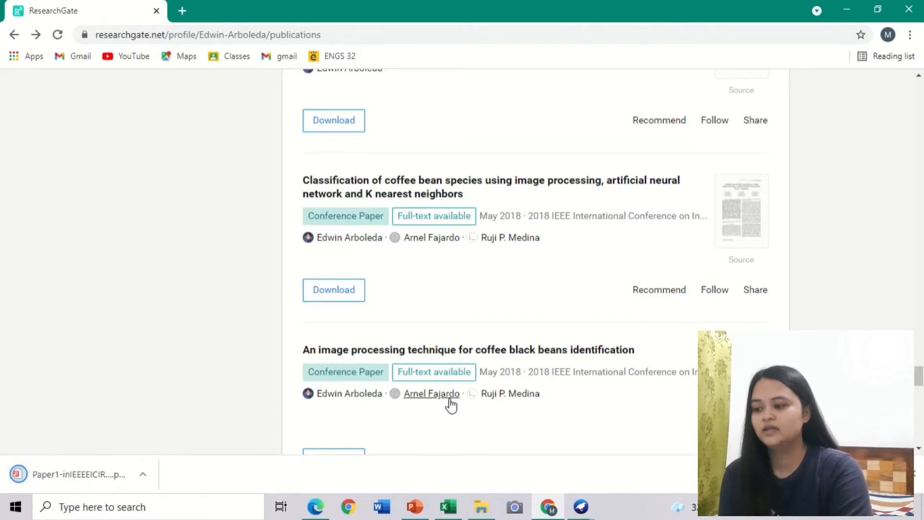
Check the DATA SET folder in File Explorer, switch to the paper's PDF in Edge and view its title page
click(483, 512)
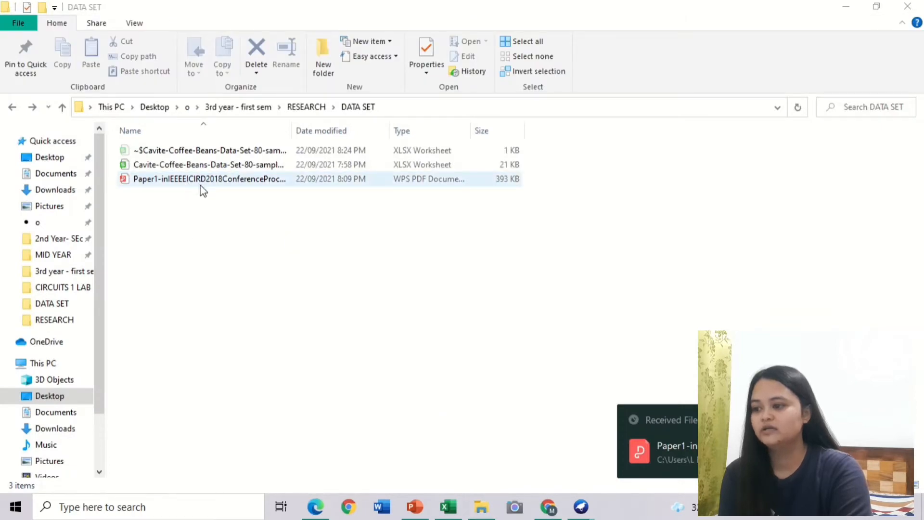
click(318, 505)
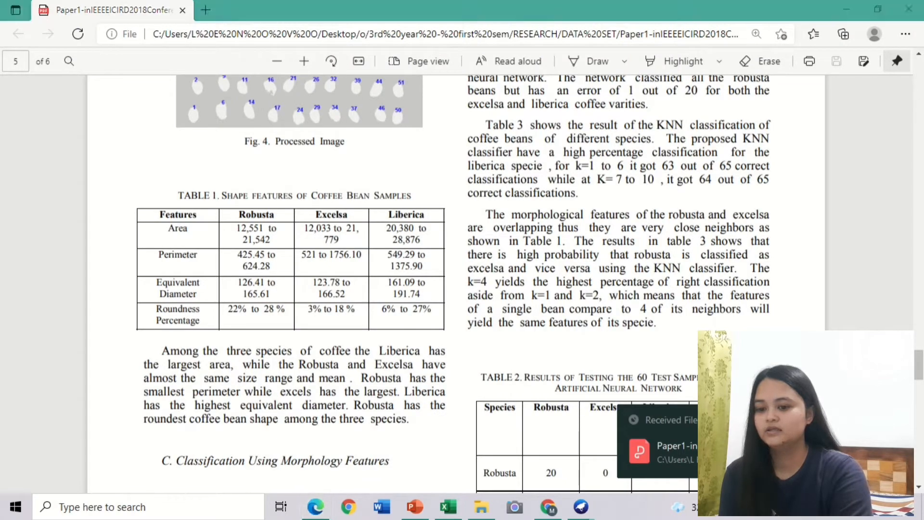
scroll(741, 327, up, 10)
scroll(741, 327, up, 15)
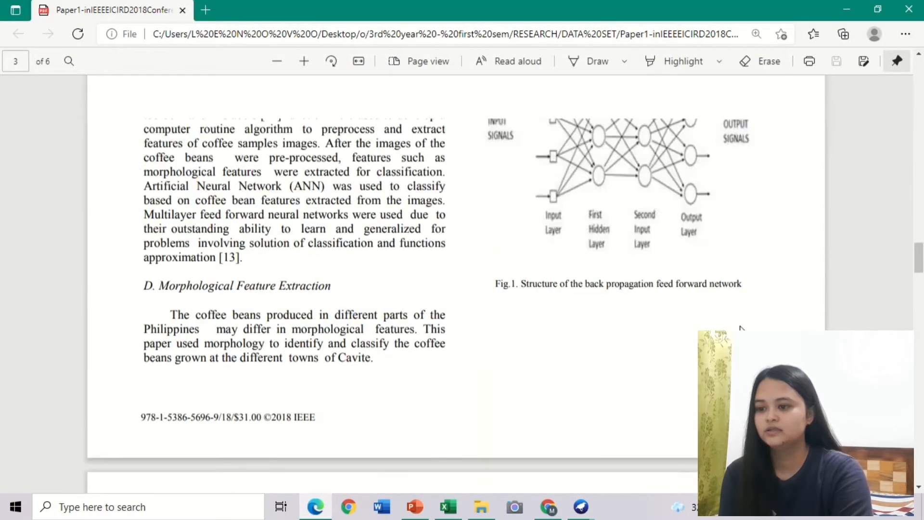
scroll(741, 327, up, 12)
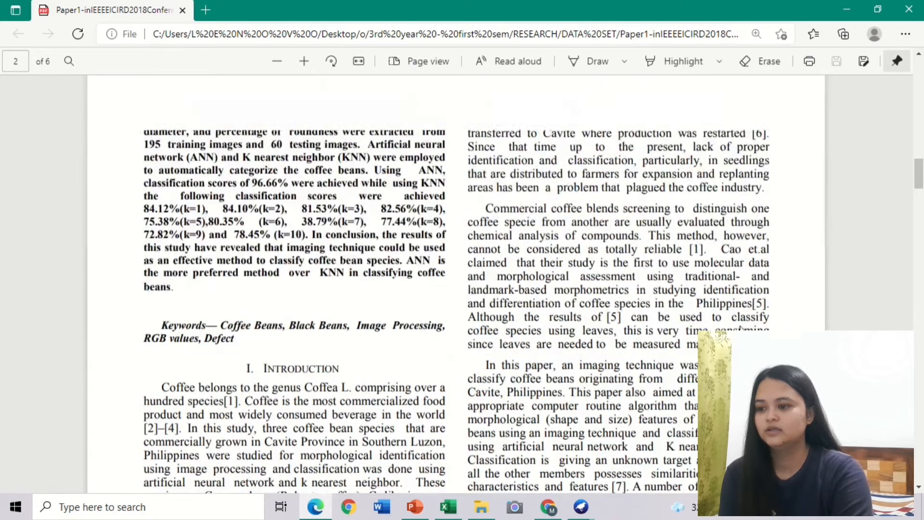
scroll(741, 327, down, 3)
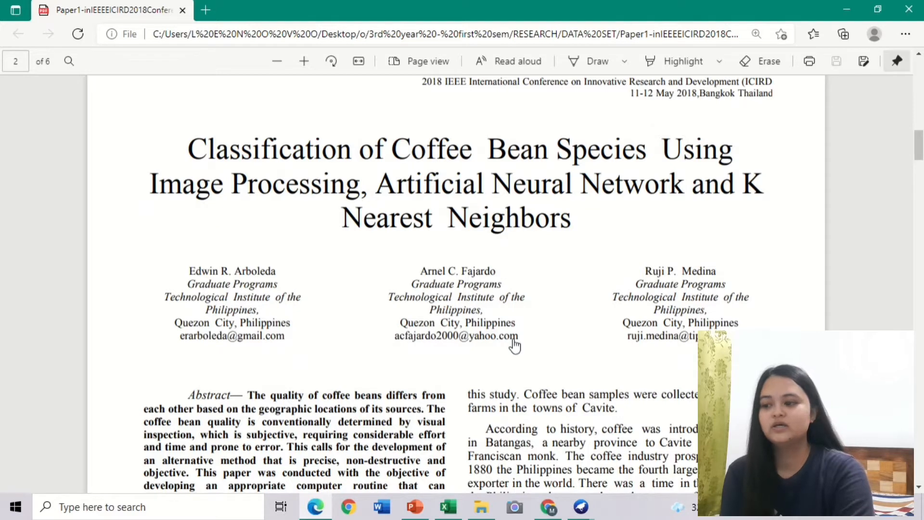
scroll(514, 346, down, 2)
scroll(515, 345, up, 2)
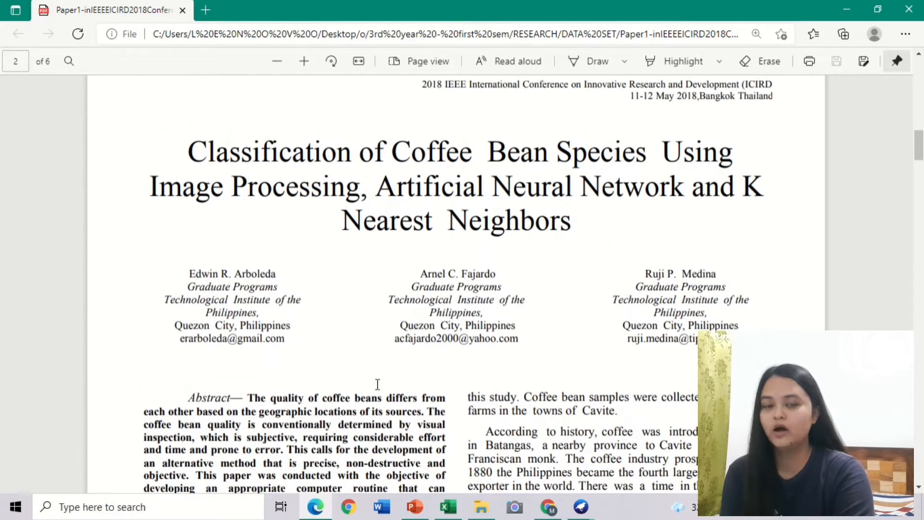
Read through the paper from the abstract to the classification result tables on page 5
scroll(381, 386, down, 12)
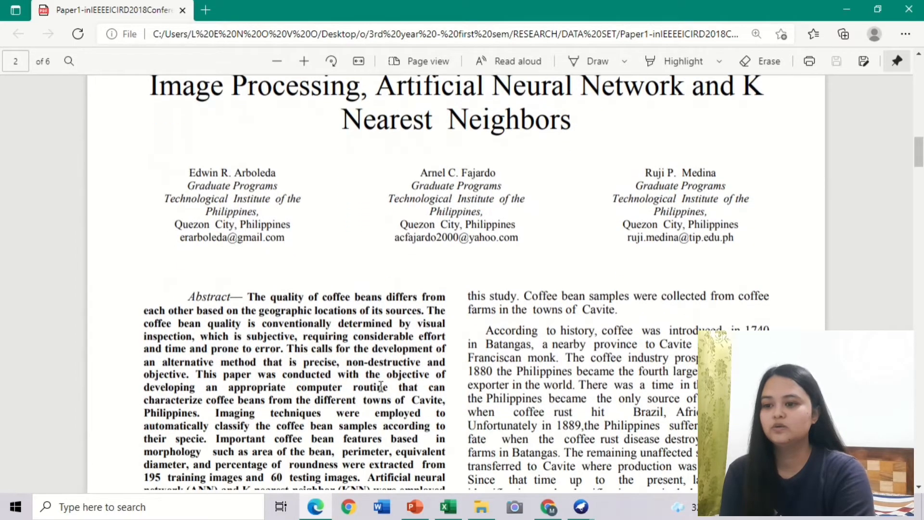
scroll(381, 387, down, 15)
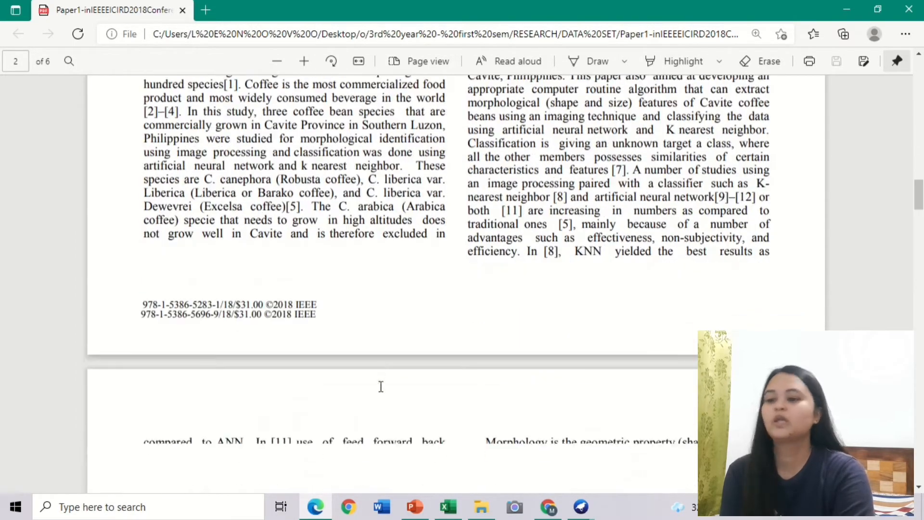
scroll(381, 386, down, 15)
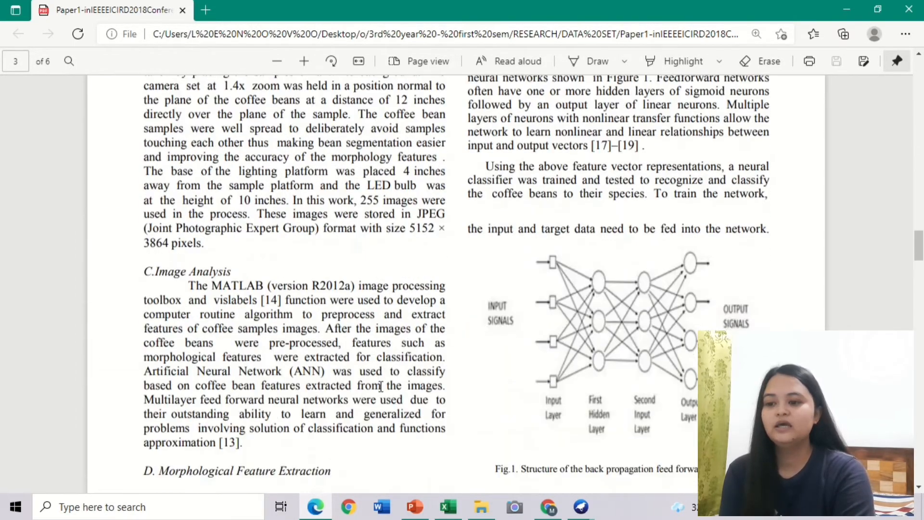
scroll(381, 386, down, 12)
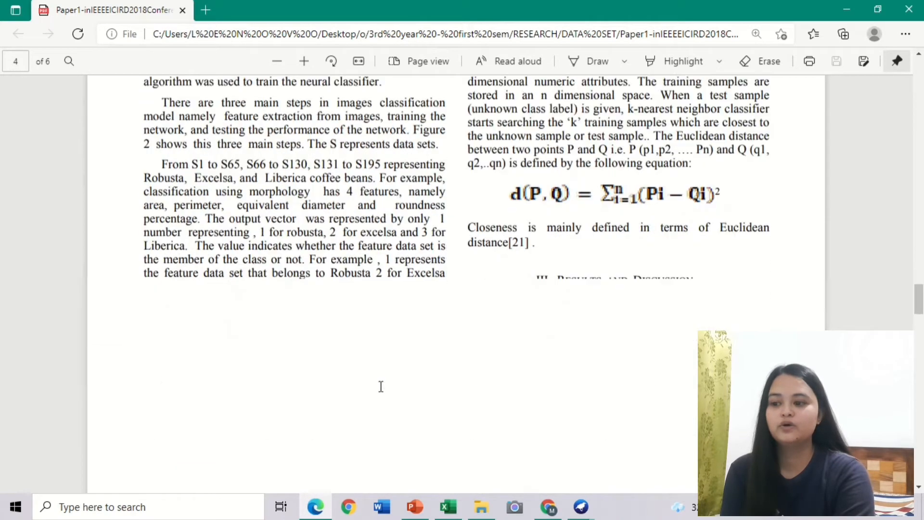
scroll(381, 386, down, 15)
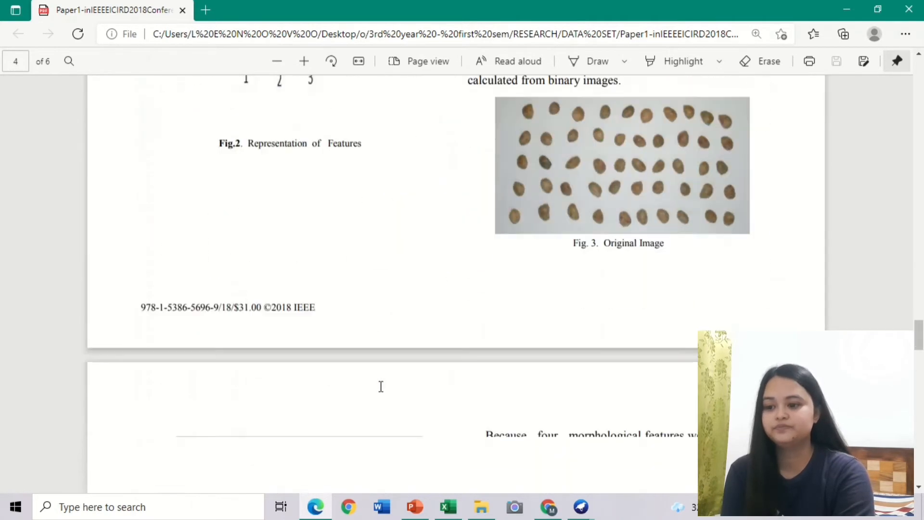
scroll(381, 386, down, 5)
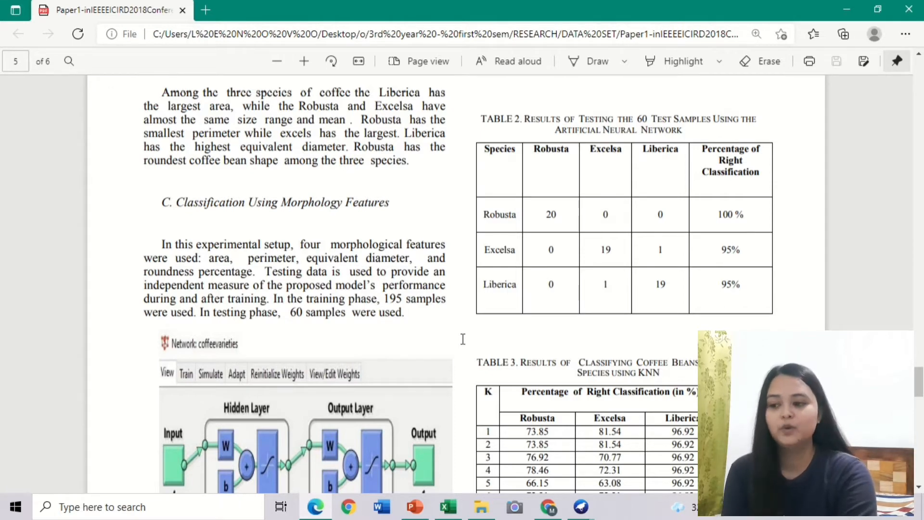
scroll(463, 339, up, 2)
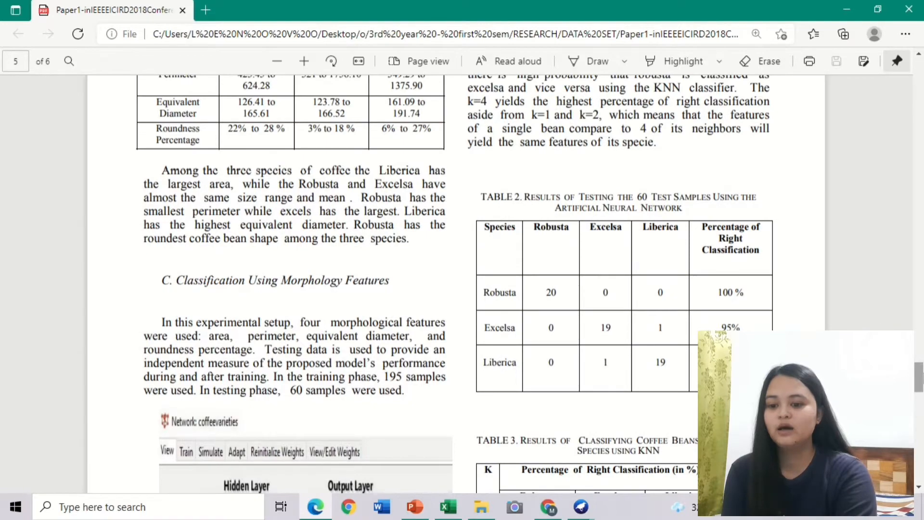
Return to the paper's title page and review its abstract, introduction and methodology sections
drag(922, 365, 922, 148)
scroll(704, 179, up, 1)
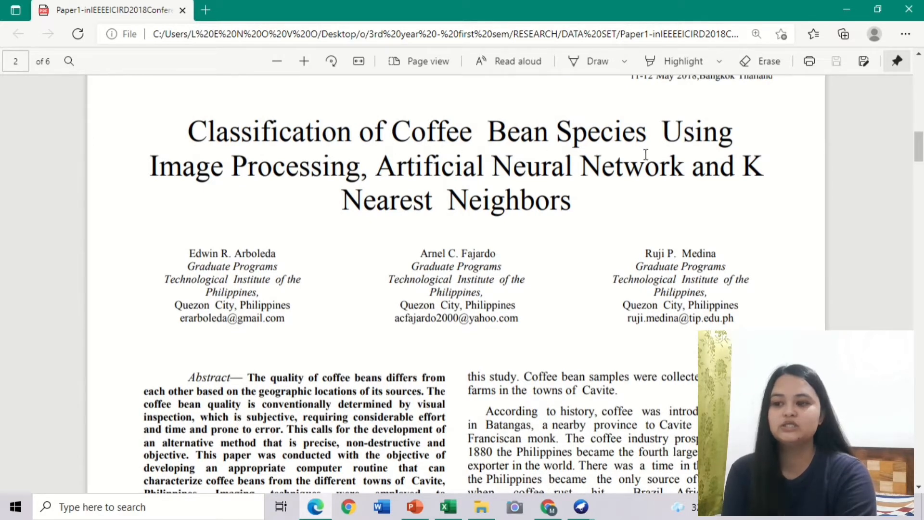
scroll(625, 283, down, 1)
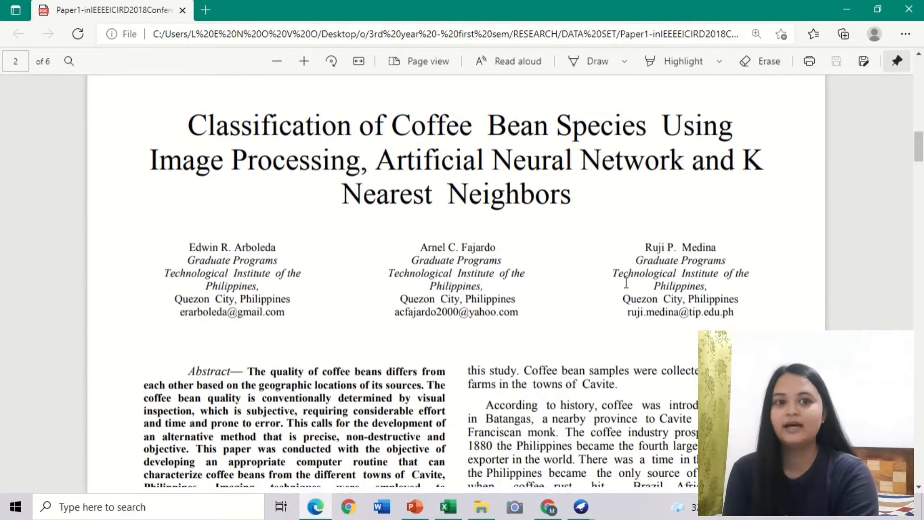
scroll(625, 283, down, 15)
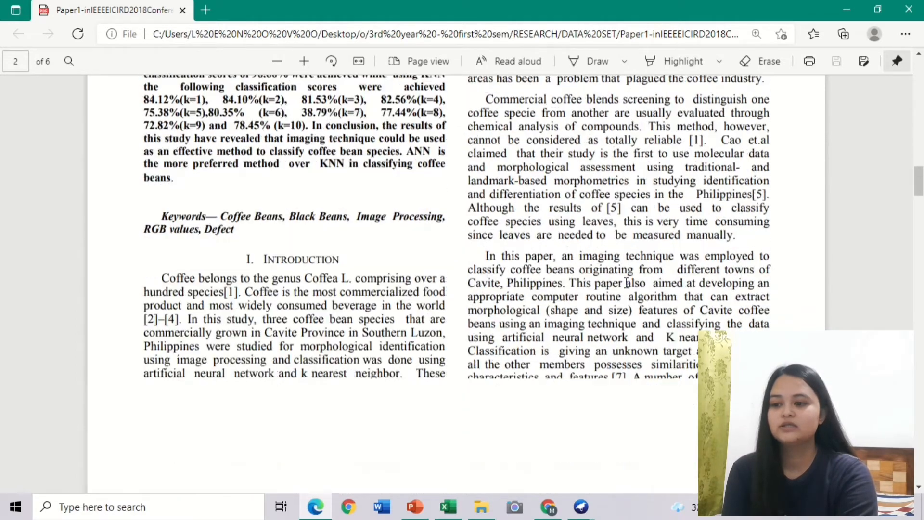
scroll(626, 283, down, 12)
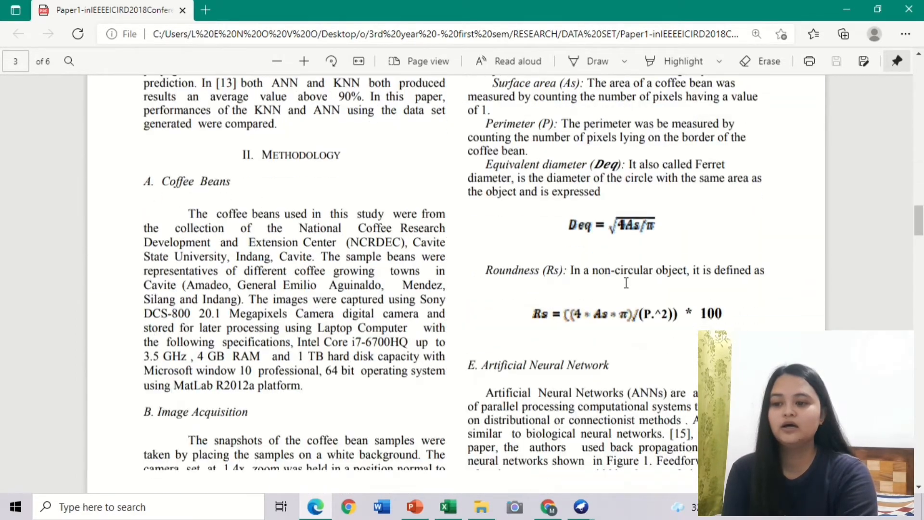
scroll(626, 283, up, 20)
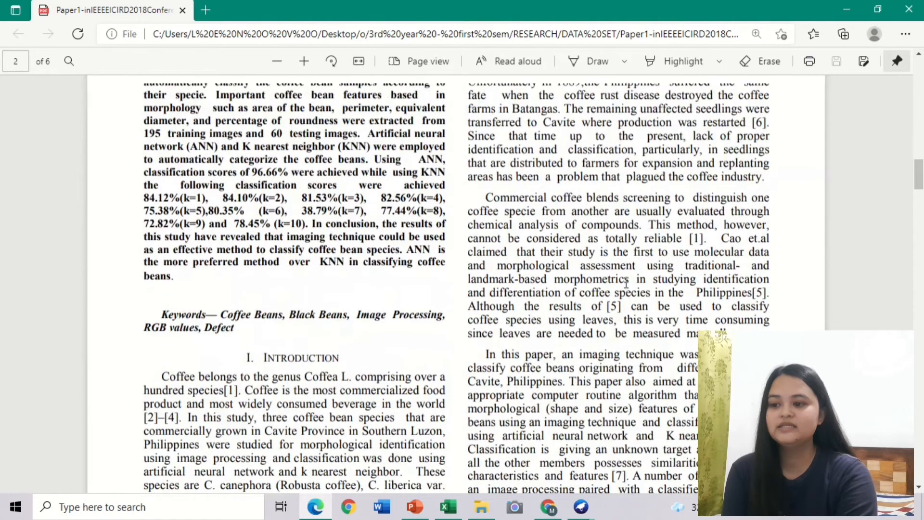
scroll(625, 283, up, 4)
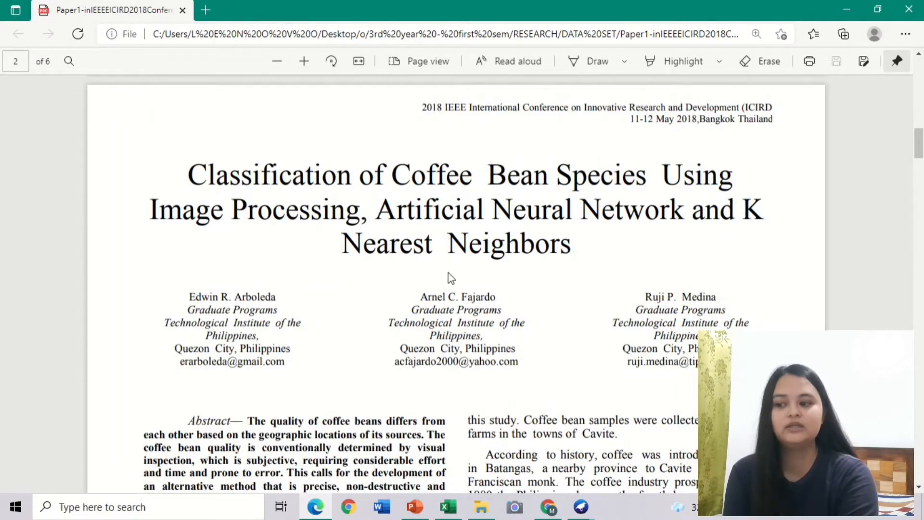
Review the paper's neural network figure and KNN results in Table 3, and switch back to the DATA SET folder in File Explorer
scroll(518, 324, down, 20)
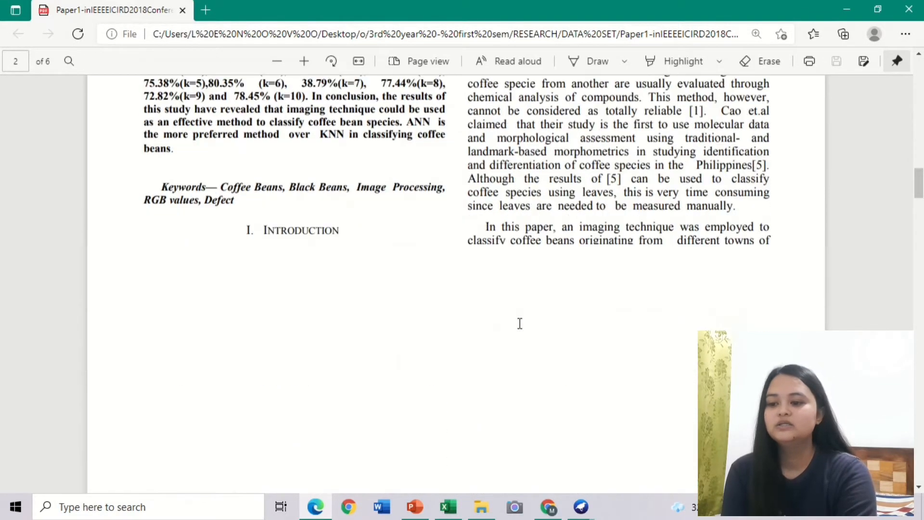
scroll(520, 323, down, 20)
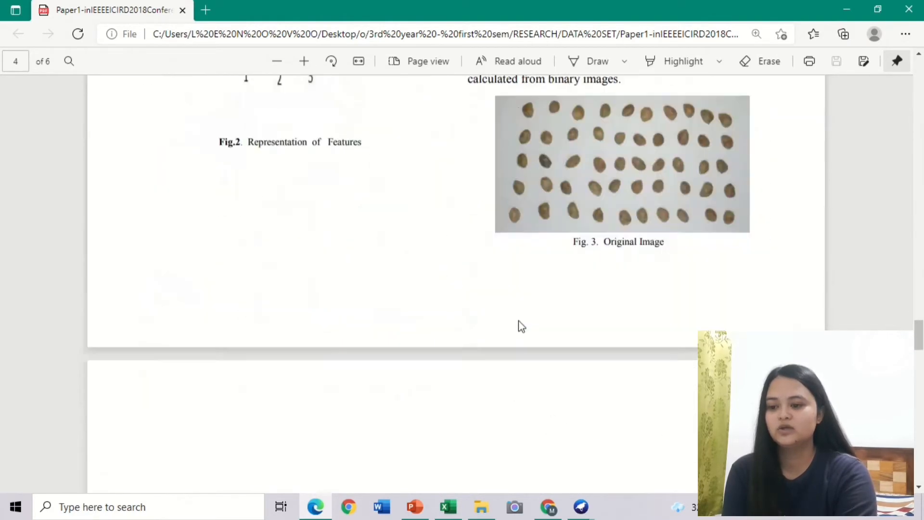
scroll(521, 326, down, 12)
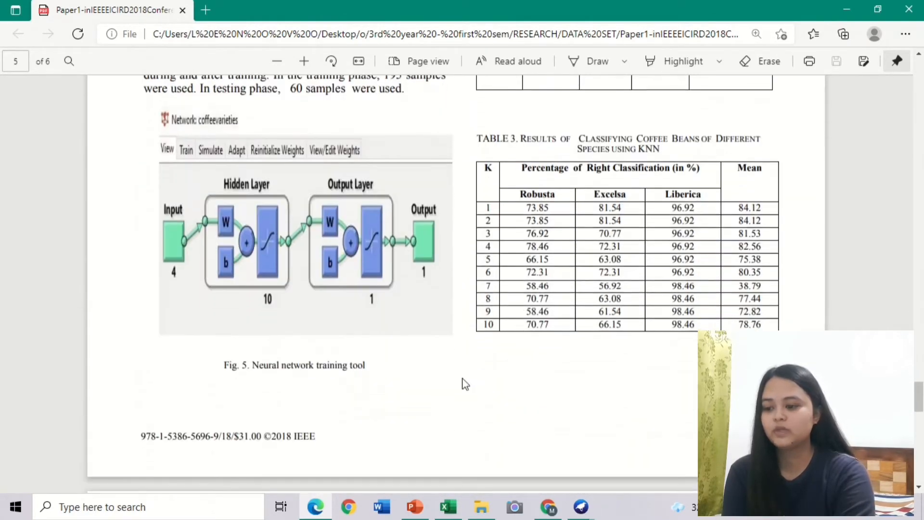
key(alt+Tab)
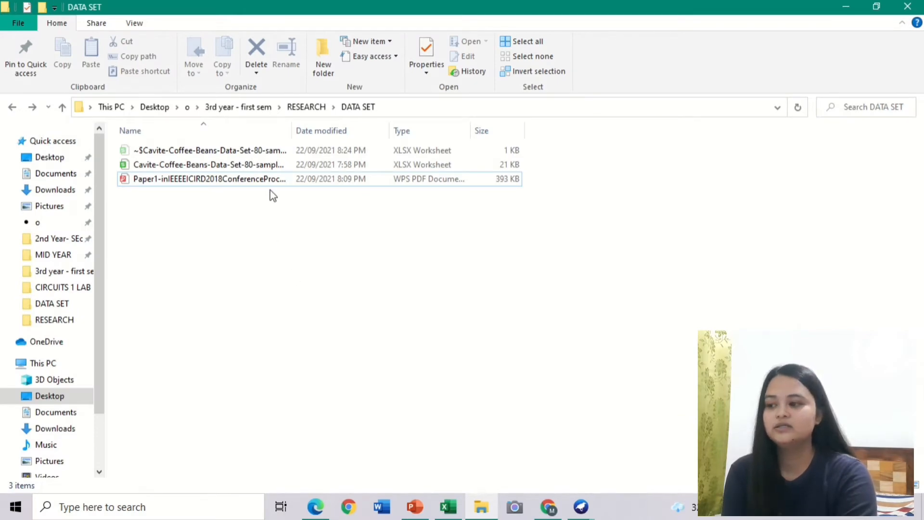
Switch to the Cavite coffee beans workbook in Excel and review its rows across the Robusta, Excelsa and Liberica classes
click(453, 513)
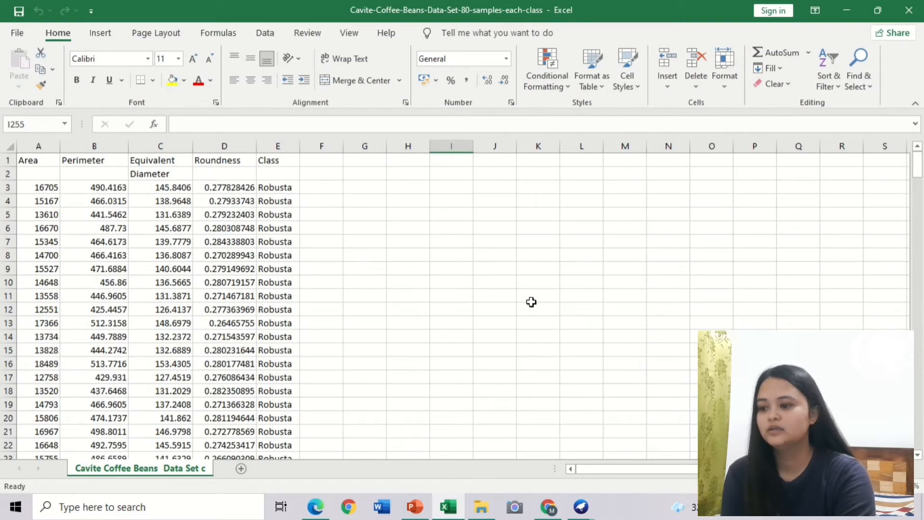
scroll(531, 302, down, 2)
scroll(531, 302, up, 2)
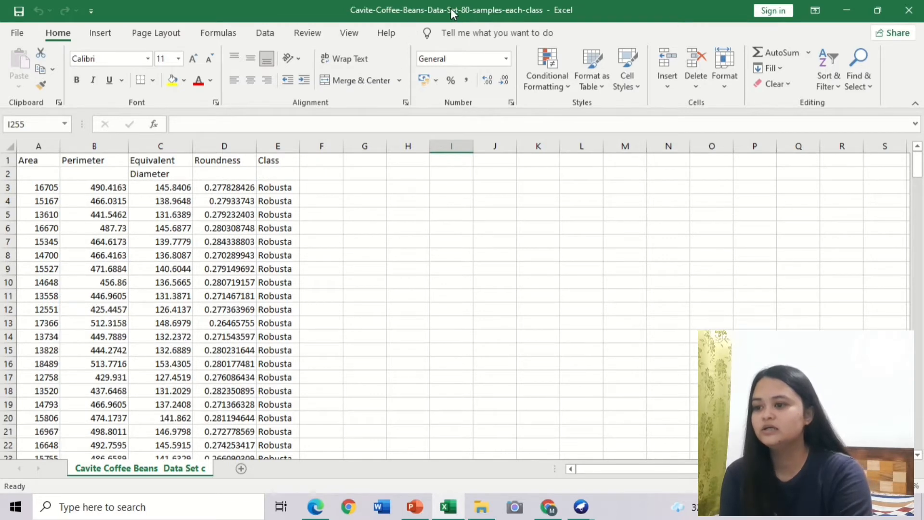
scroll(408, 336, down, 20)
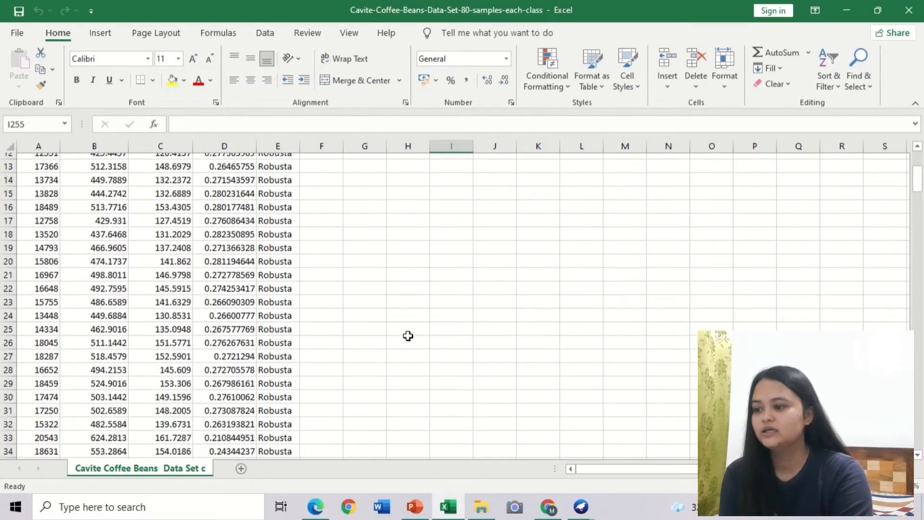
scroll(408, 336, down, 1)
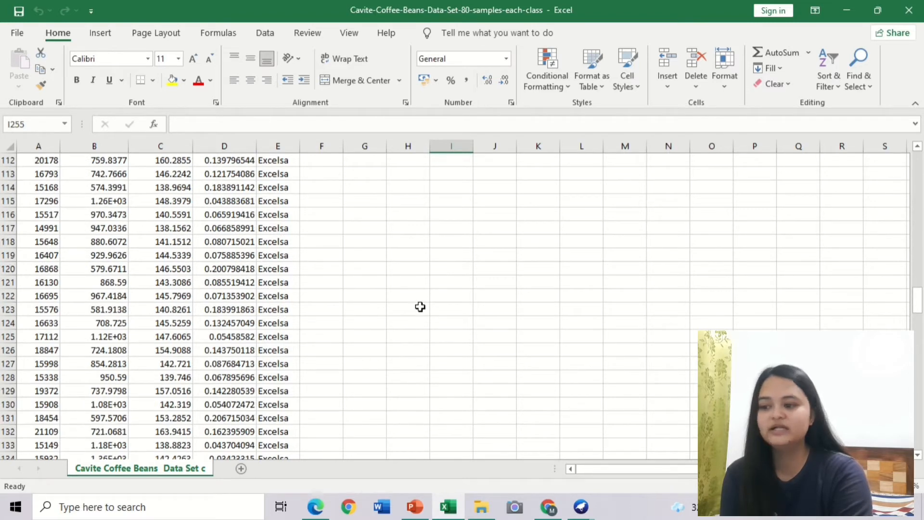
scroll(420, 306, down, 9)
scroll(420, 306, down, 20)
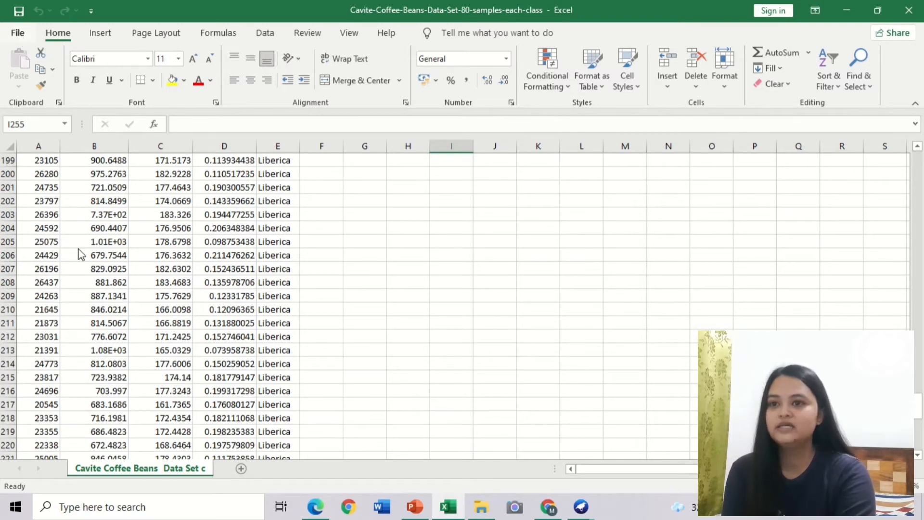
Save a copy of the workbook in the DATA SET folder as CSV (Comma delimited), named Cavite-Coffee-Beans-Data-Set-80-samples-each-class-csv
click(17, 32)
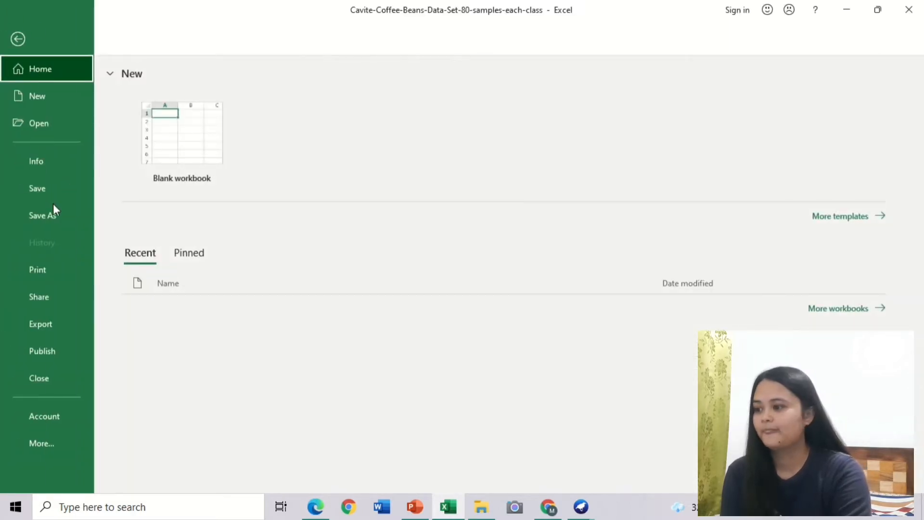
click(31, 213)
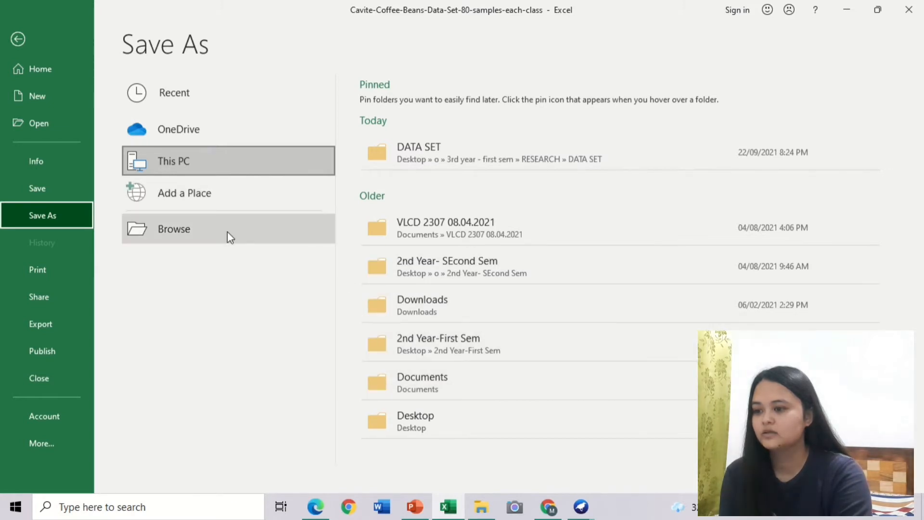
click(504, 155)
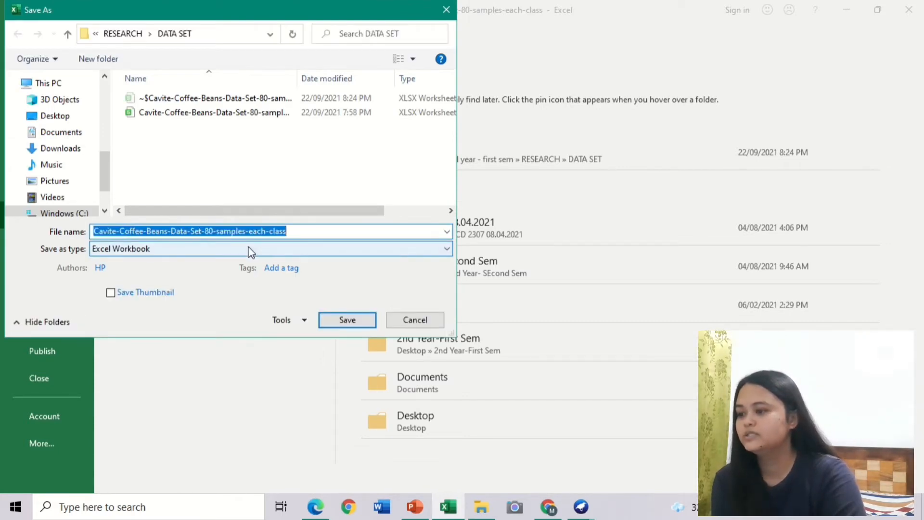
click(251, 250)
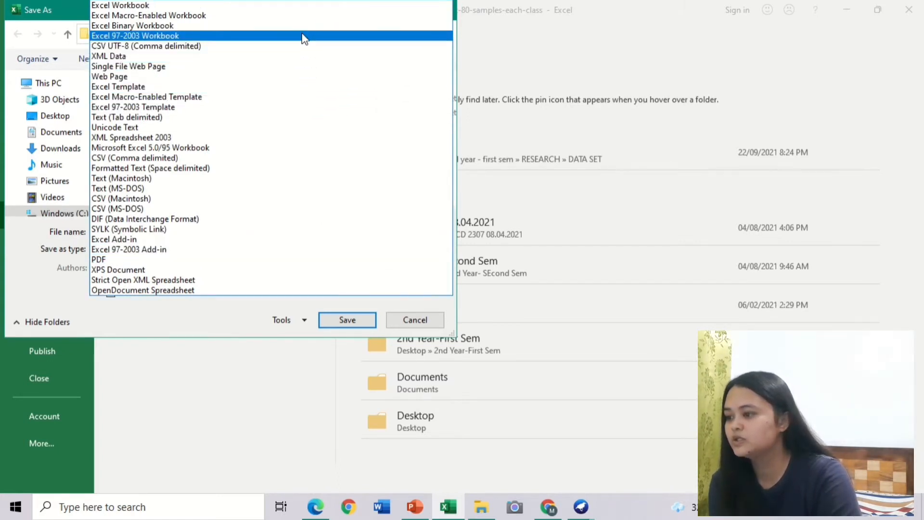
click(188, 162)
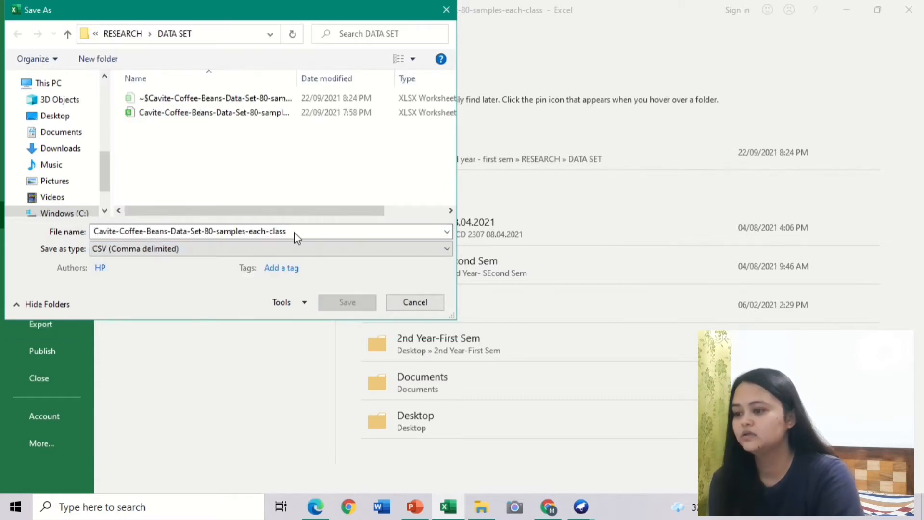
double_click(295, 232)
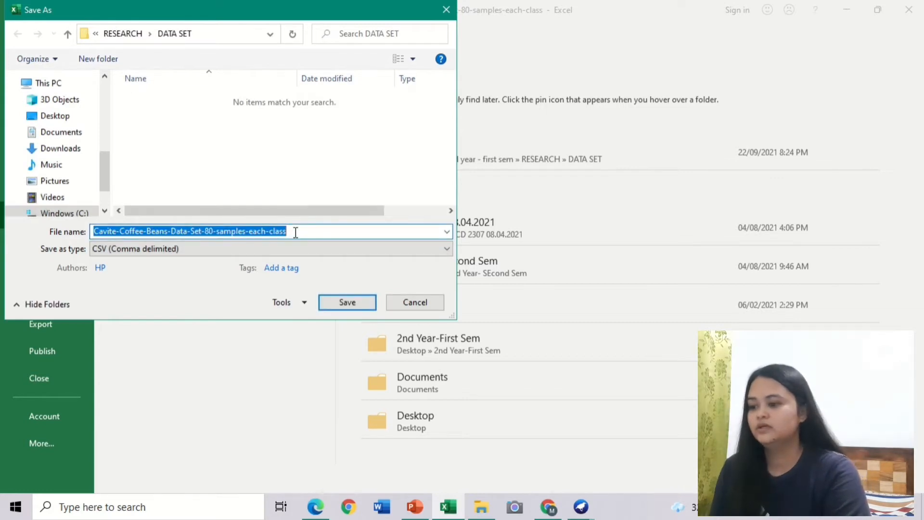
click(295, 232)
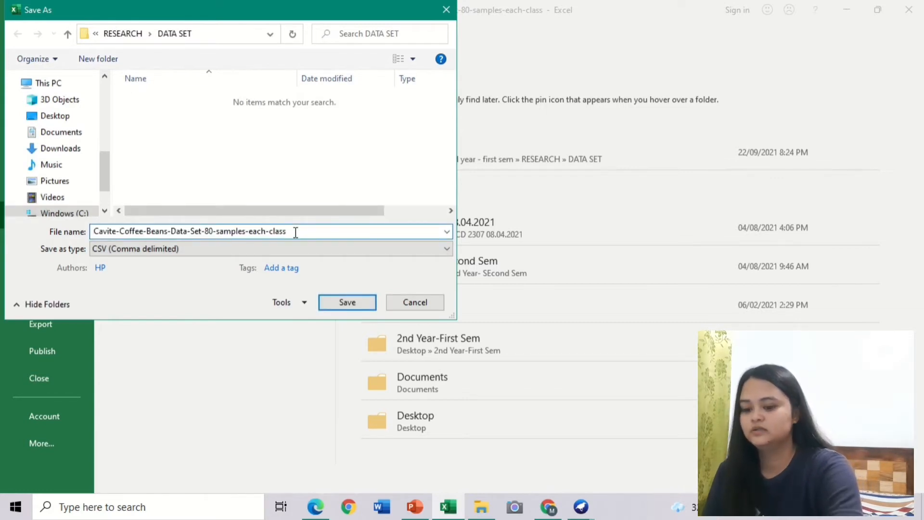
text(-)
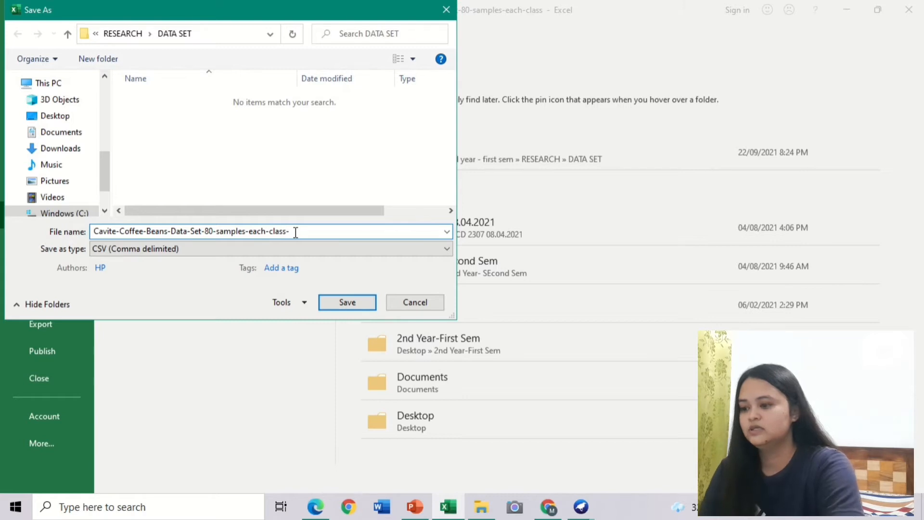
text(csv)
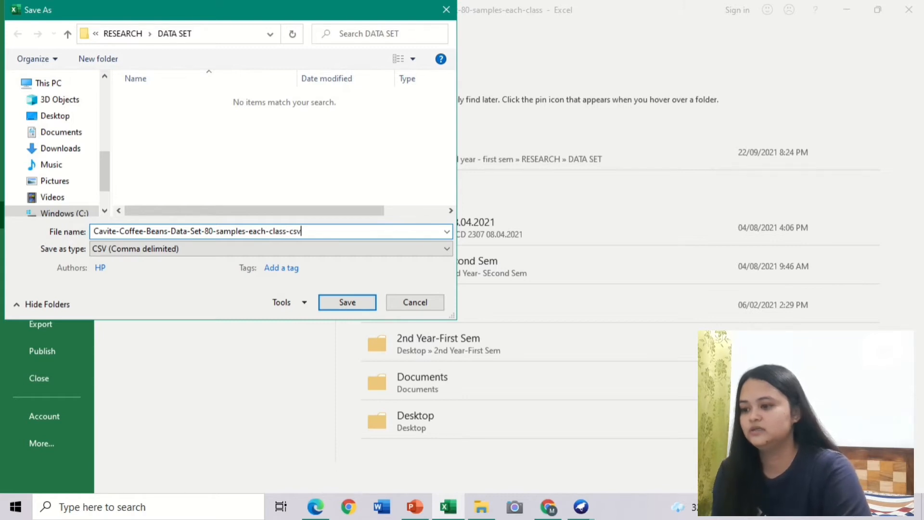
click(357, 299)
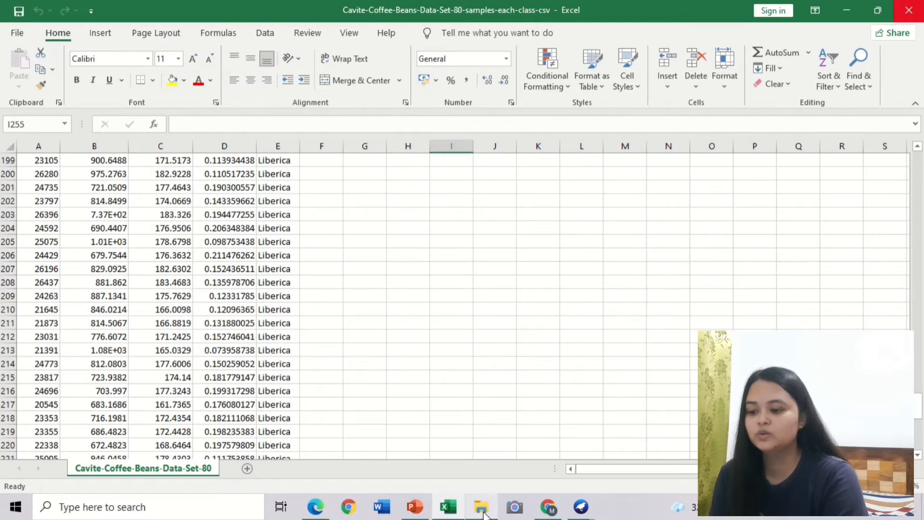
Switch to the Weka GUI Chooser and launch the ArffViewer
click(579, 510)
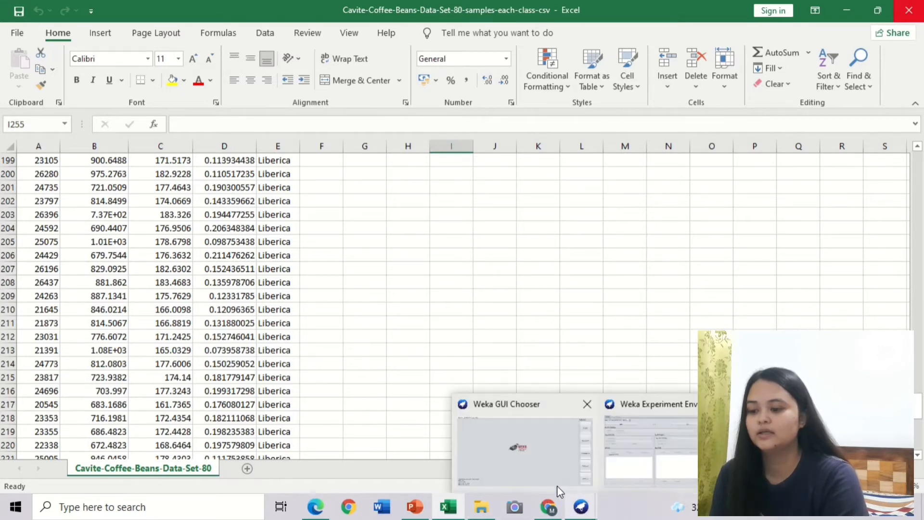
click(550, 470)
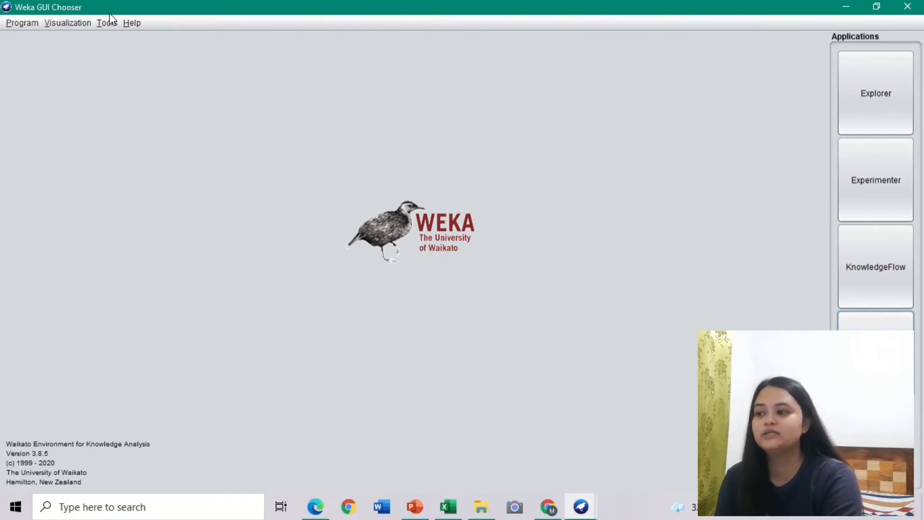
click(106, 25)
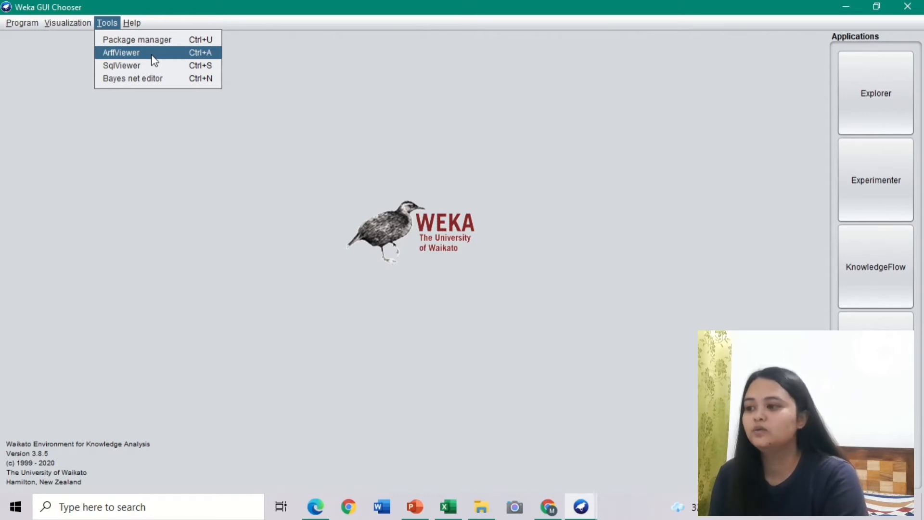
click(205, 220)
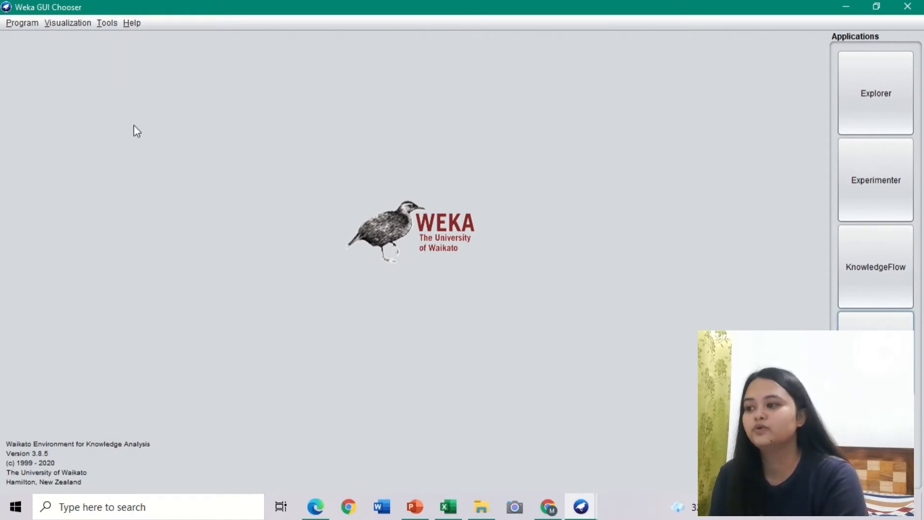
click(106, 22)
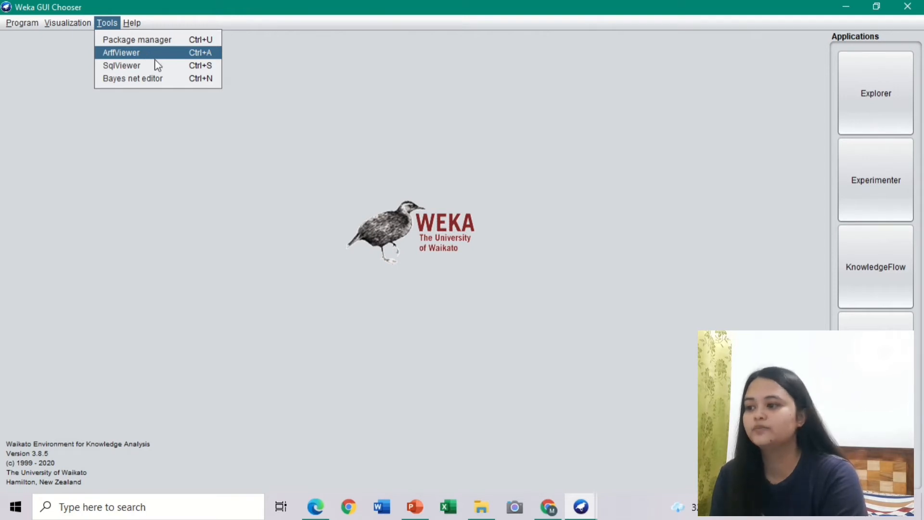
click(210, 54)
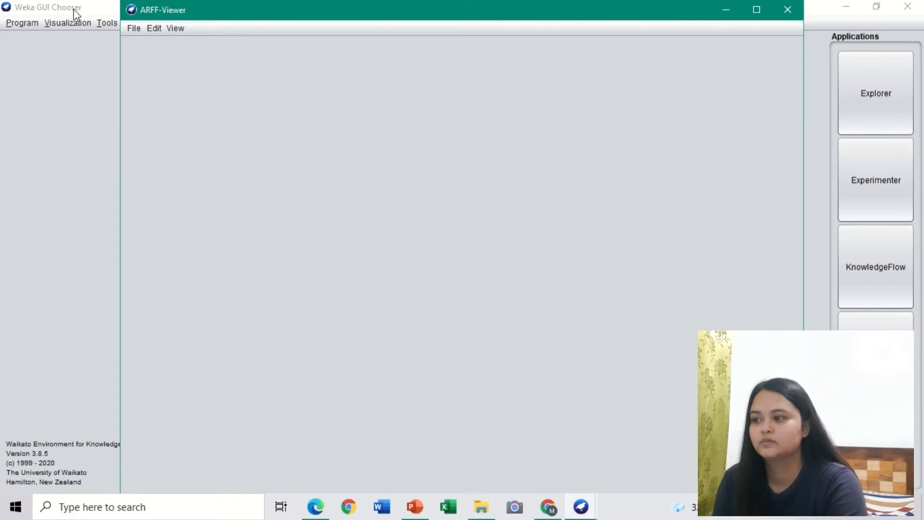
Start opening a file in the ARFF-Viewer and browse to Desktop > o > 3rd year - first sem > RESEARCH > DATA SET
click(134, 30)
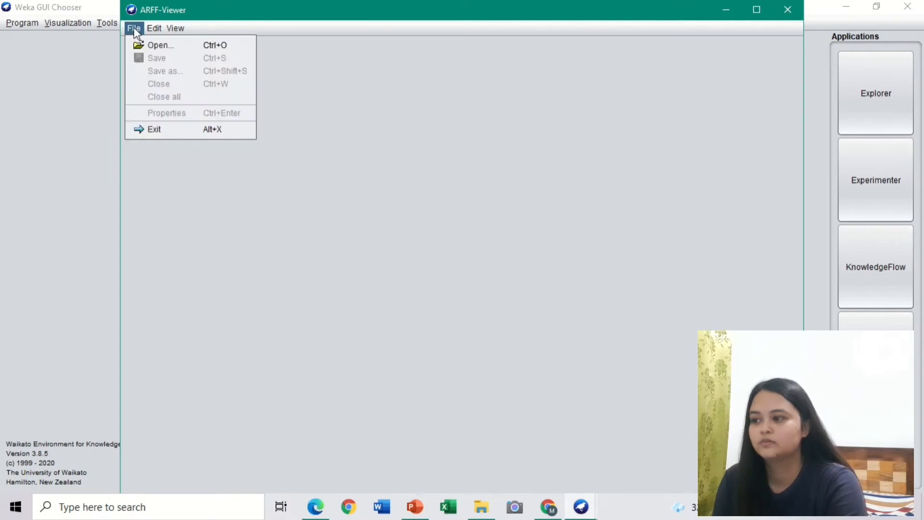
click(160, 46)
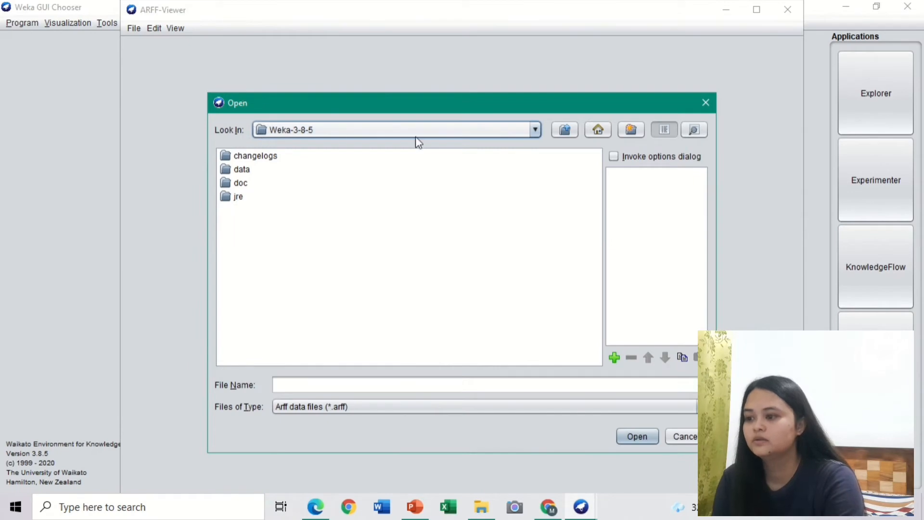
click(289, 129)
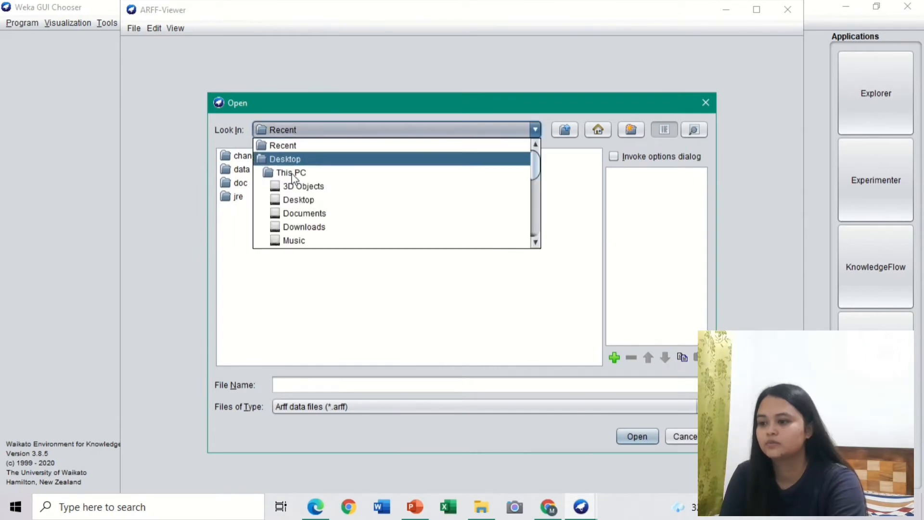
click(306, 204)
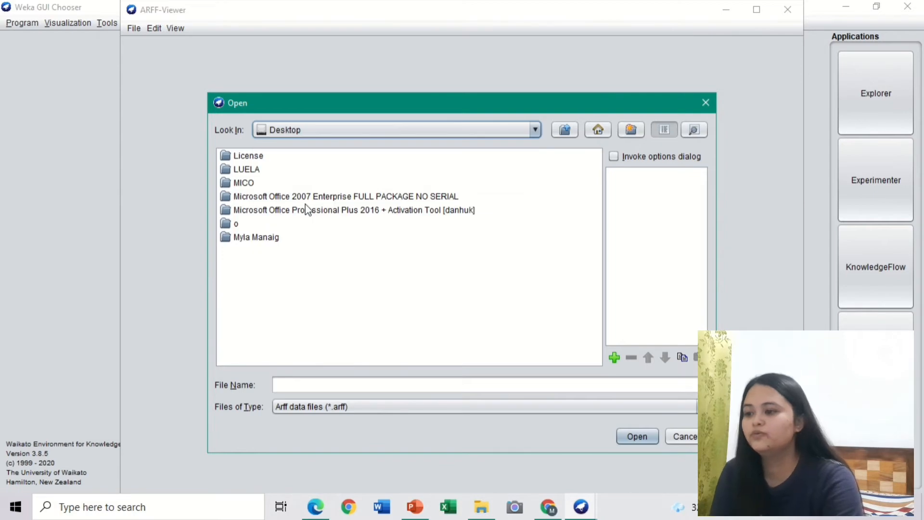
click(227, 227)
double_click(227, 225)
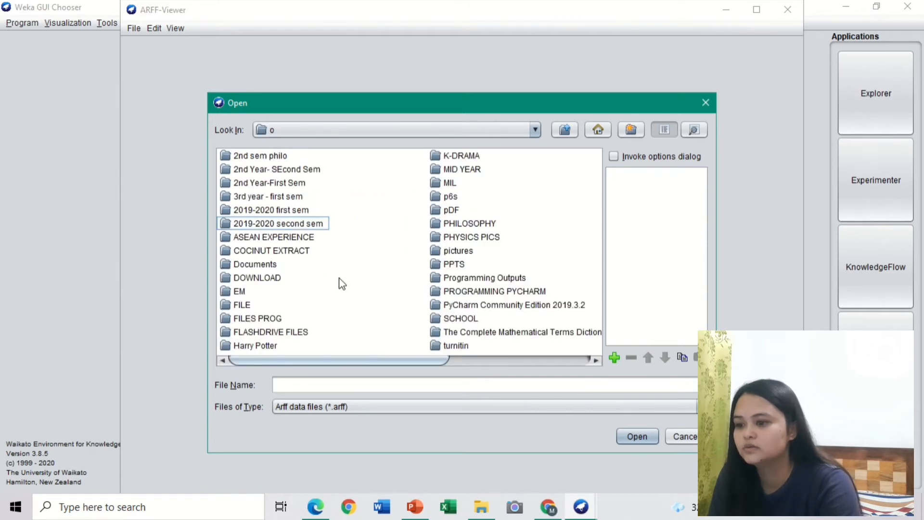
click(265, 198)
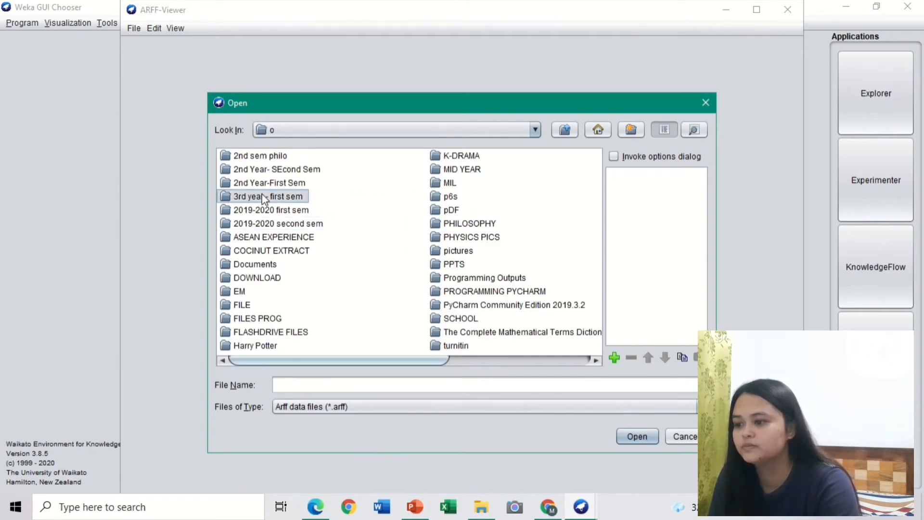
double_click(264, 197)
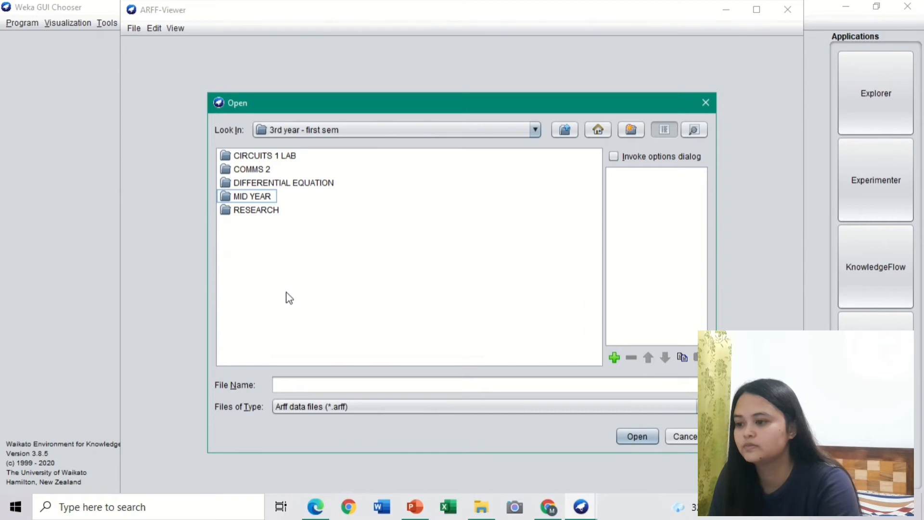
click(260, 213)
double_click(263, 218)
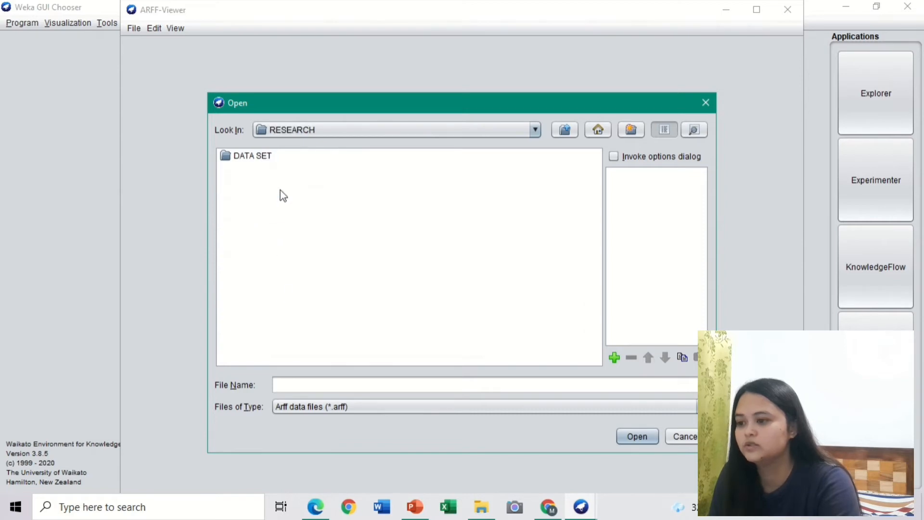
click(256, 161)
double_click(256, 161)
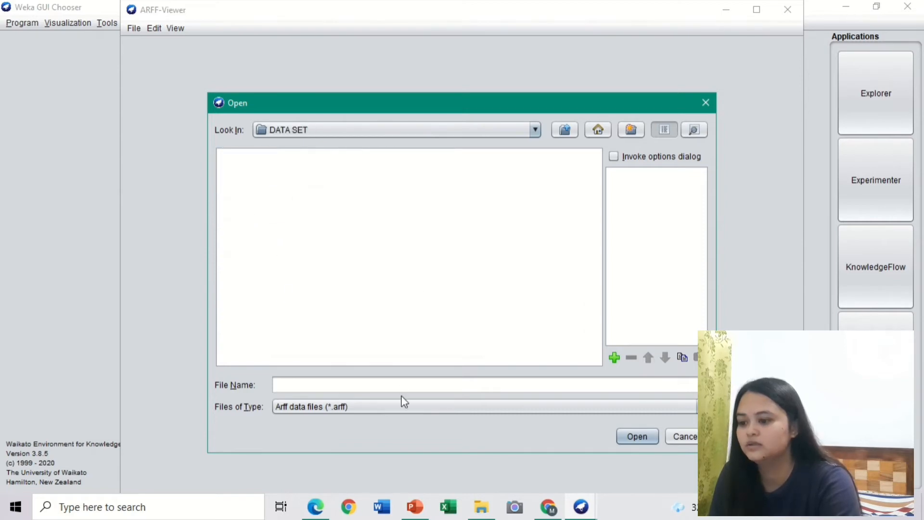
Show CSV data files, open Cavite-Coffee-Beans-Data-Set-80-samples-each-class-csv.csv in the ARFF-Viewer and look over its rows
click(403, 408)
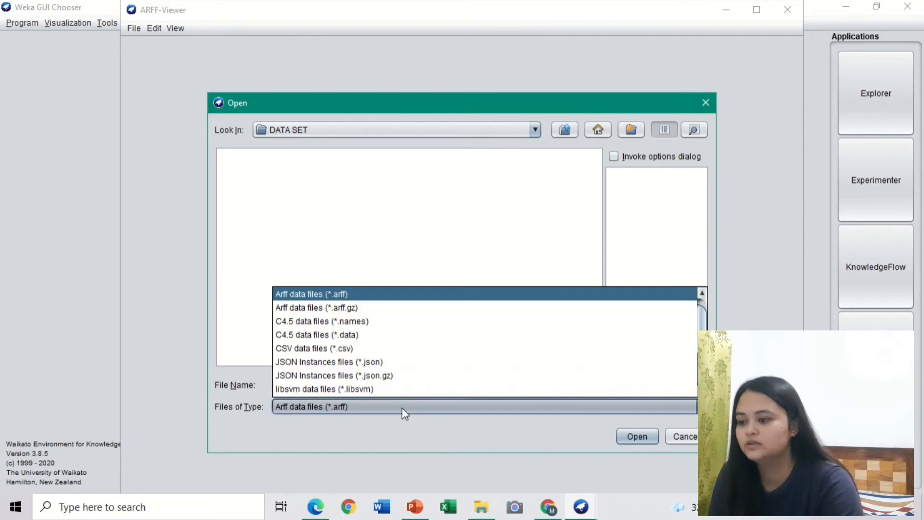
click(340, 348)
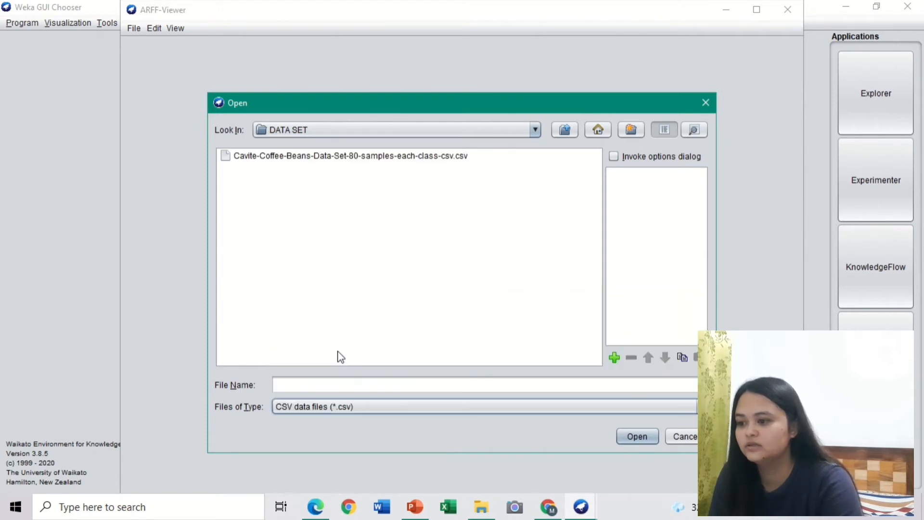
click(351, 156)
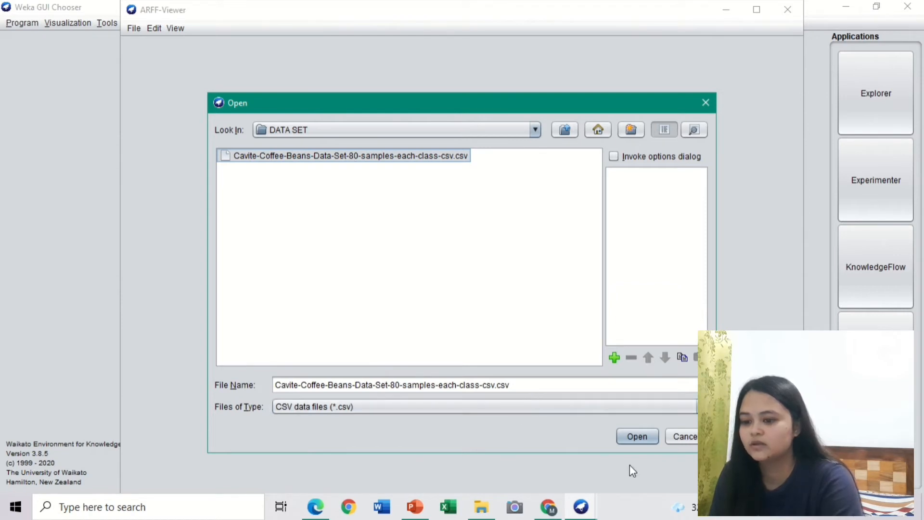
click(637, 436)
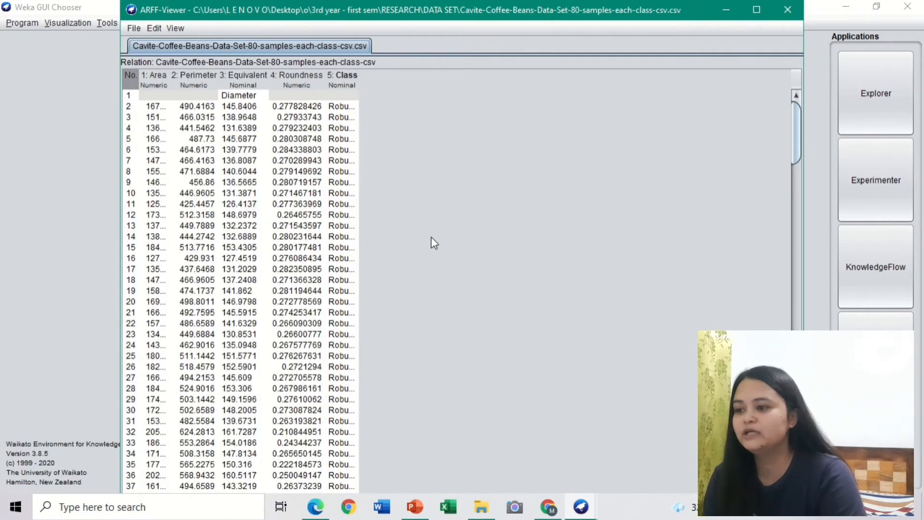
scroll(434, 243, down, 10)
scroll(434, 243, up, 10)
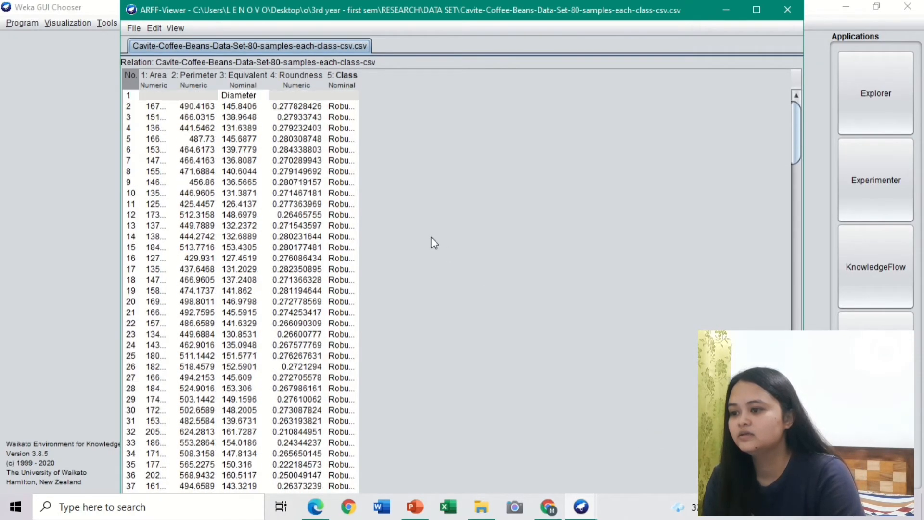
Save the loaded coffee beans data in the DATA SET folder as an Arff data file named Cavite-Coffee-Beans-Data-Set-80-samples-each-class-arff
scroll(385, 282, down, 4)
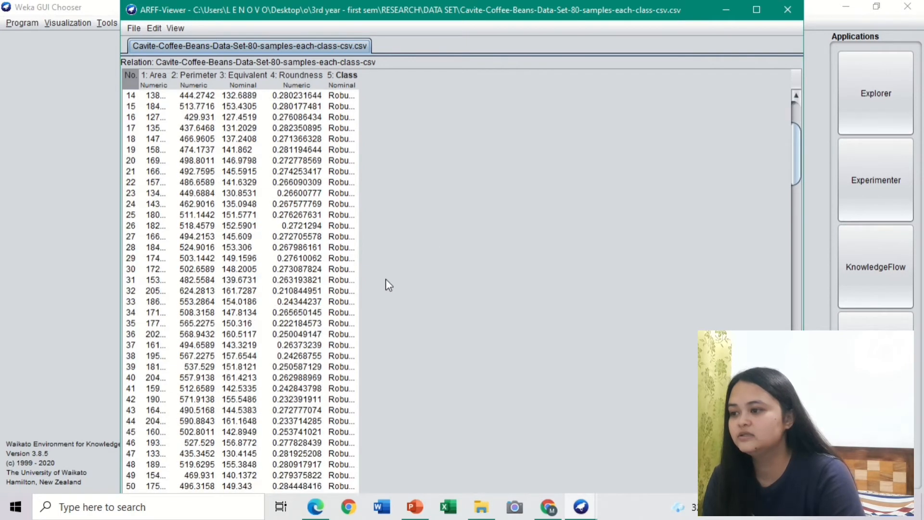
scroll(386, 281, up, 4)
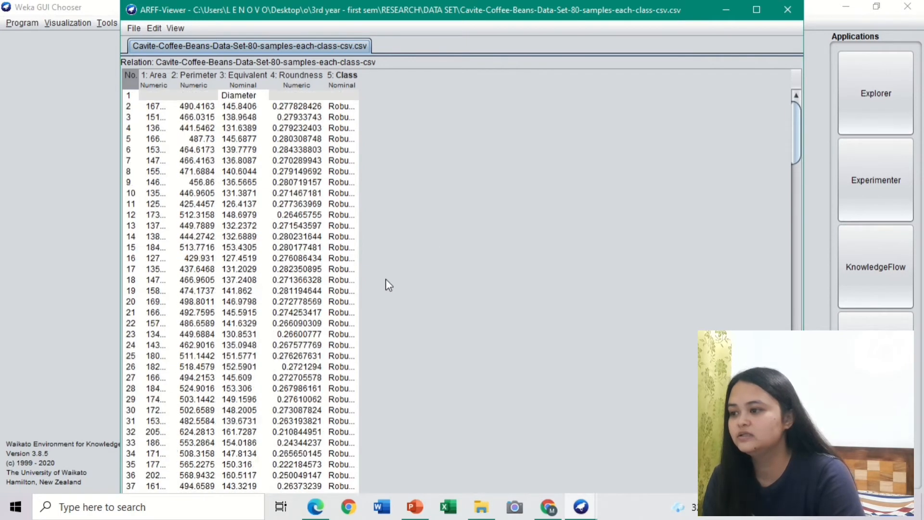
click(133, 29)
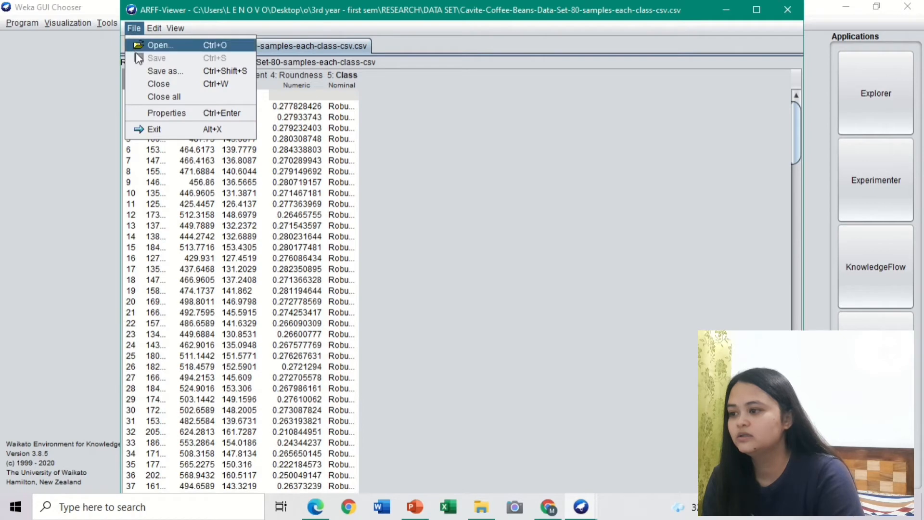
click(159, 71)
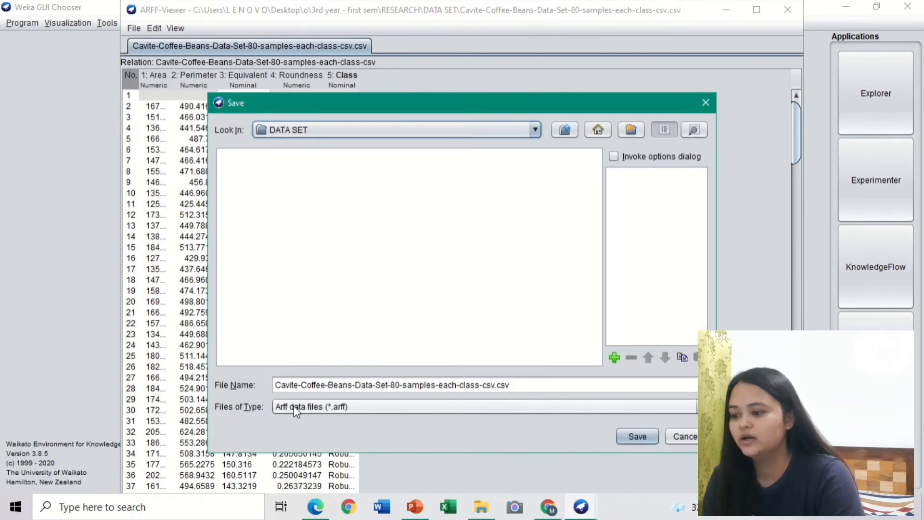
click(547, 387)
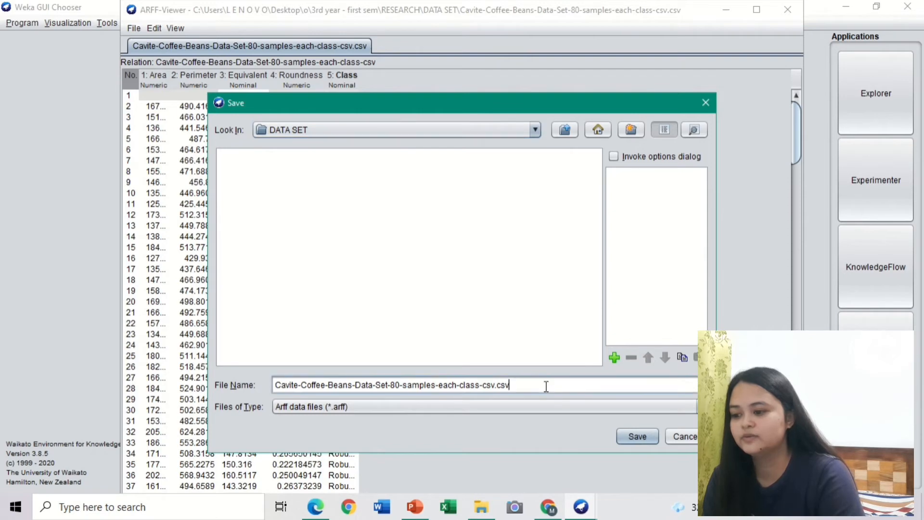
key(BackSpace)
key(BackSpace)
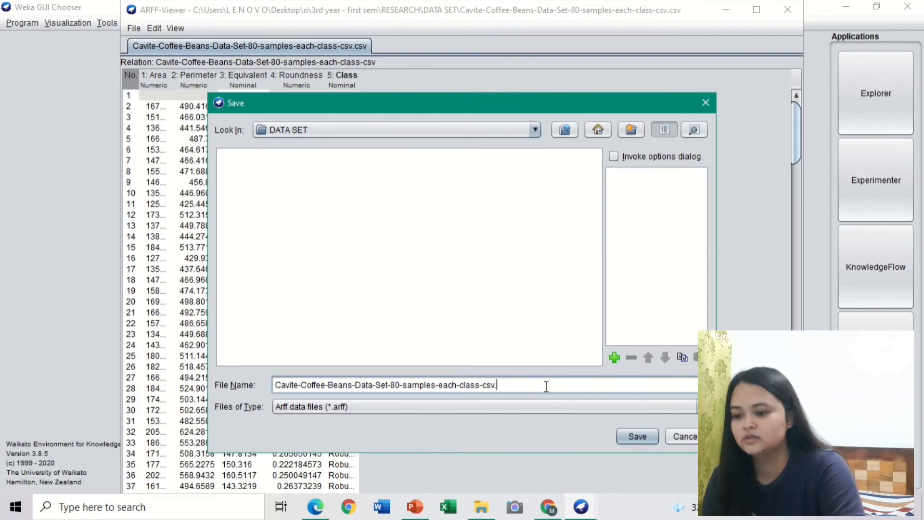
key(BackSpace)
key(BackSpace)
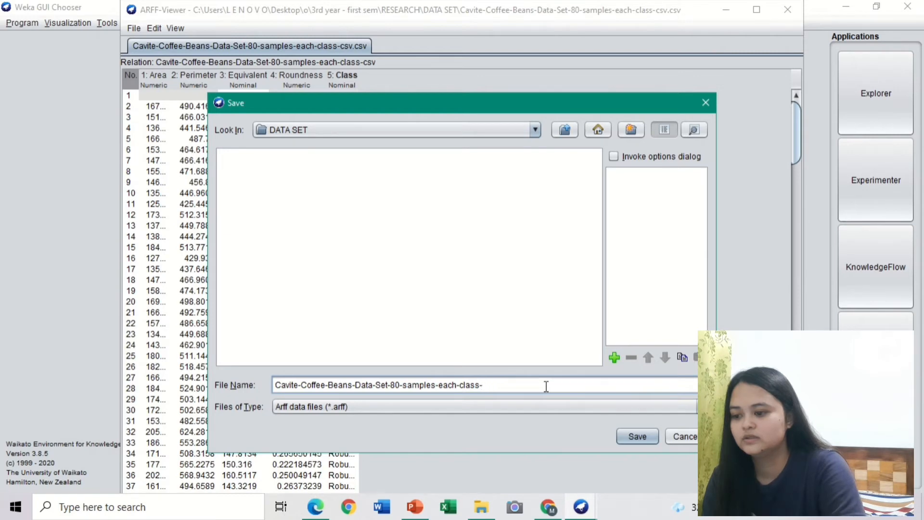
text(arf)
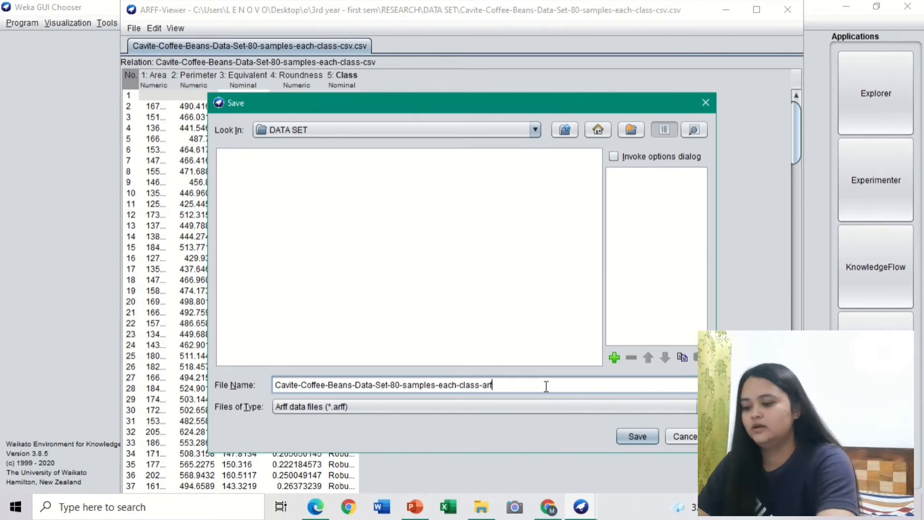
text(f)
click(627, 436)
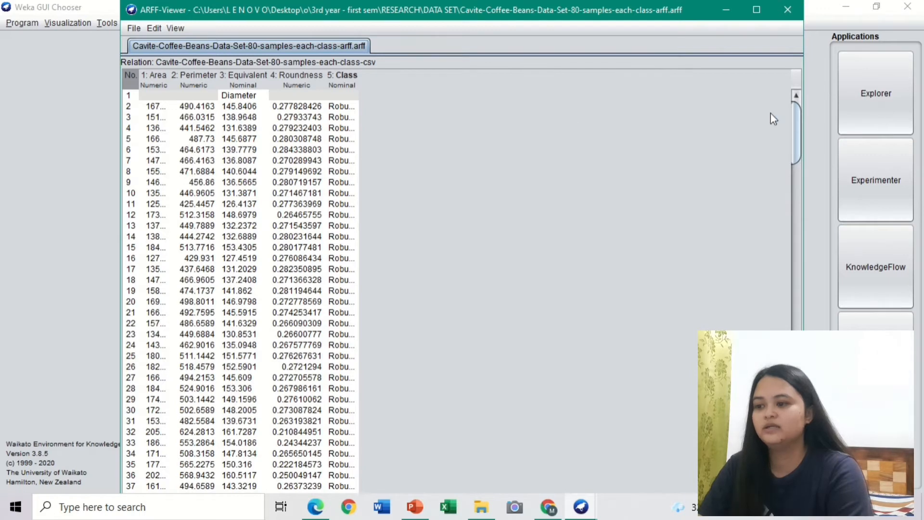
Close the ARFF-Viewer window and launch the Weka Explorer
click(785, 9)
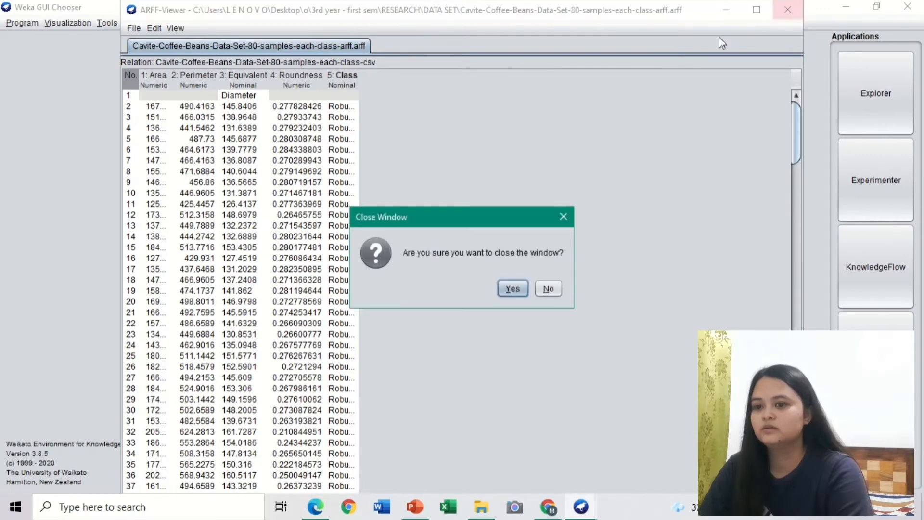
click(513, 288)
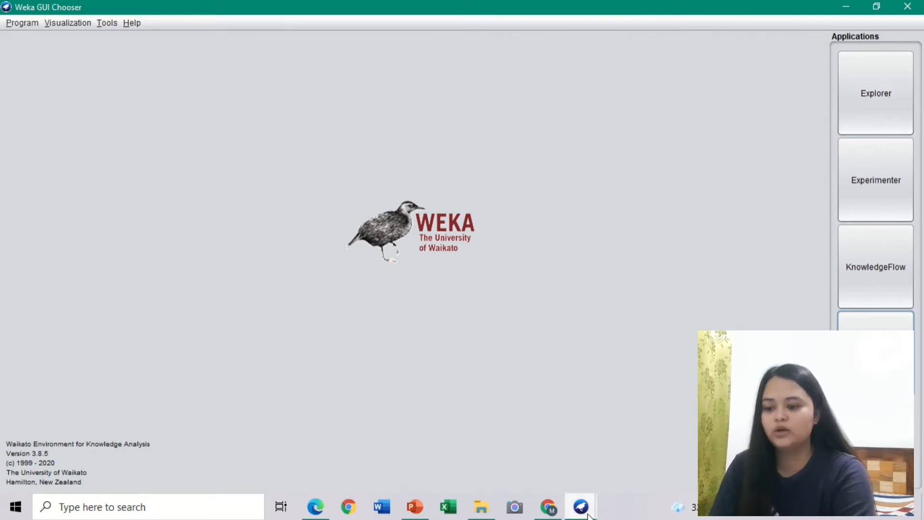
click(888, 101)
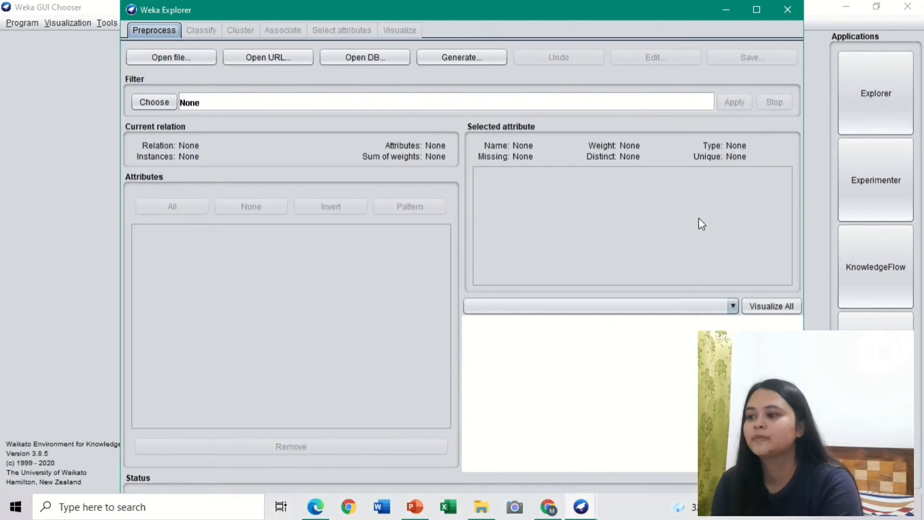
Open Cavite-Coffee-Beans-Data-Set-80-samples-each-class-arff.arff in the Explorer from Desktop > o > 3rd year - first sem > RESEARCH > DATA SET
click(180, 59)
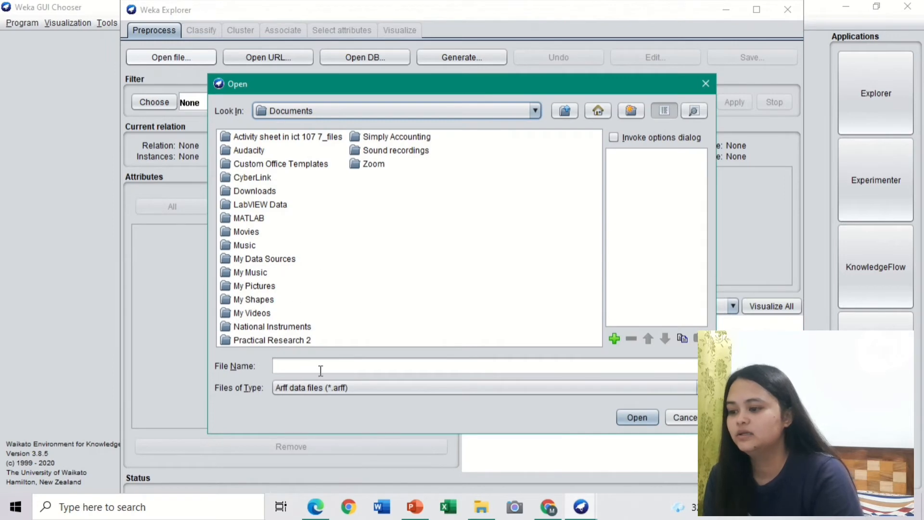
click(535, 109)
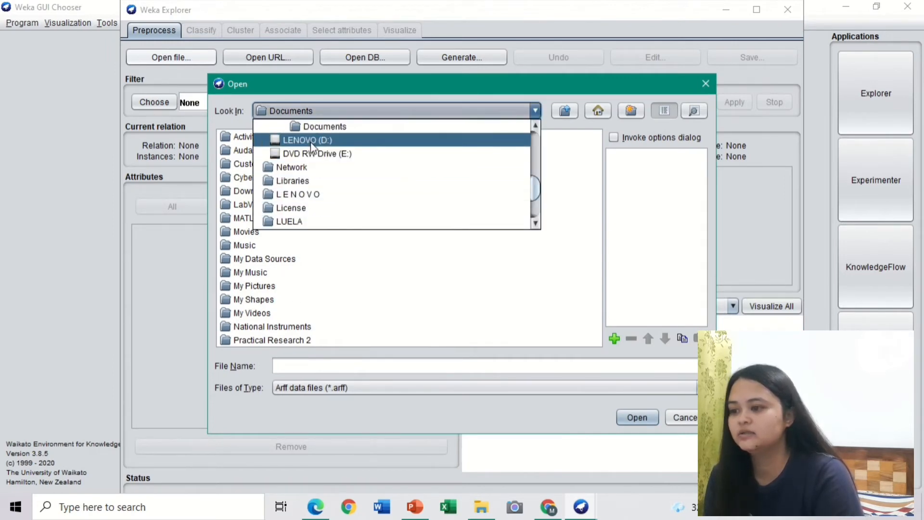
scroll(295, 154, up, 4)
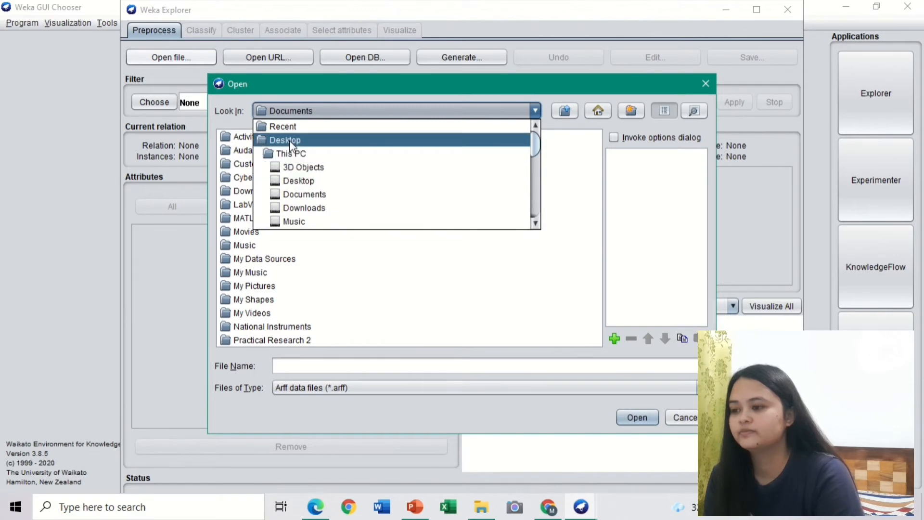
click(291, 141)
click(234, 275)
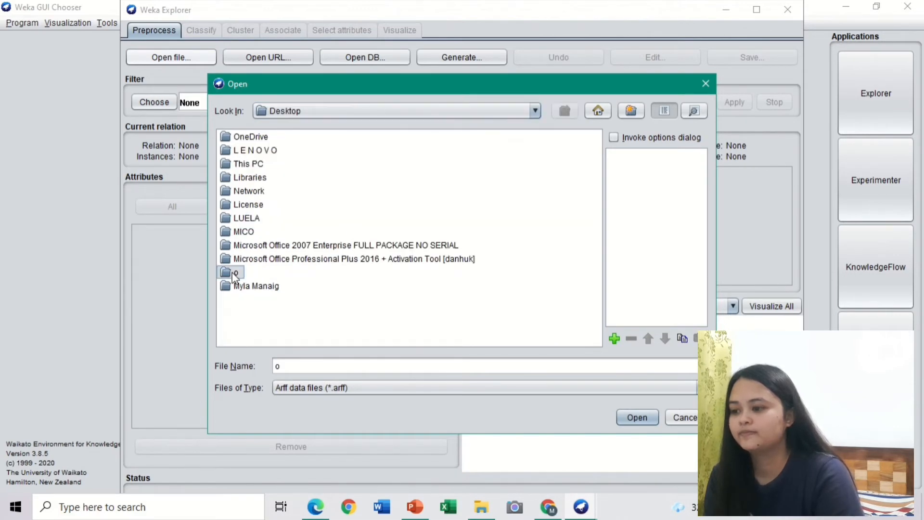
double_click(234, 273)
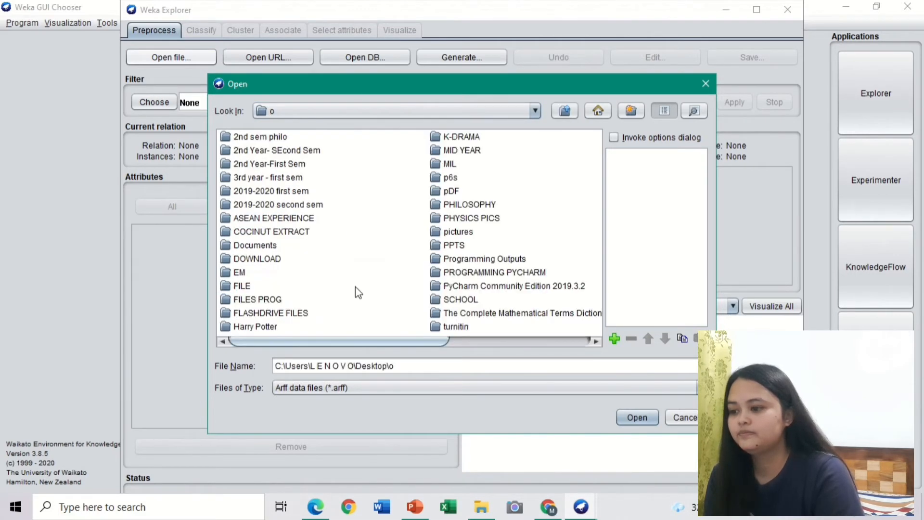
click(277, 181)
double_click(277, 181)
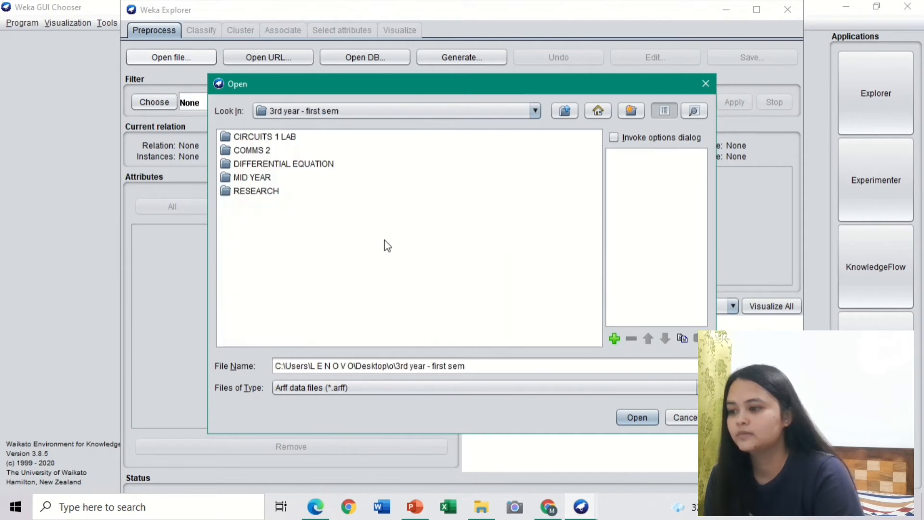
double_click(256, 192)
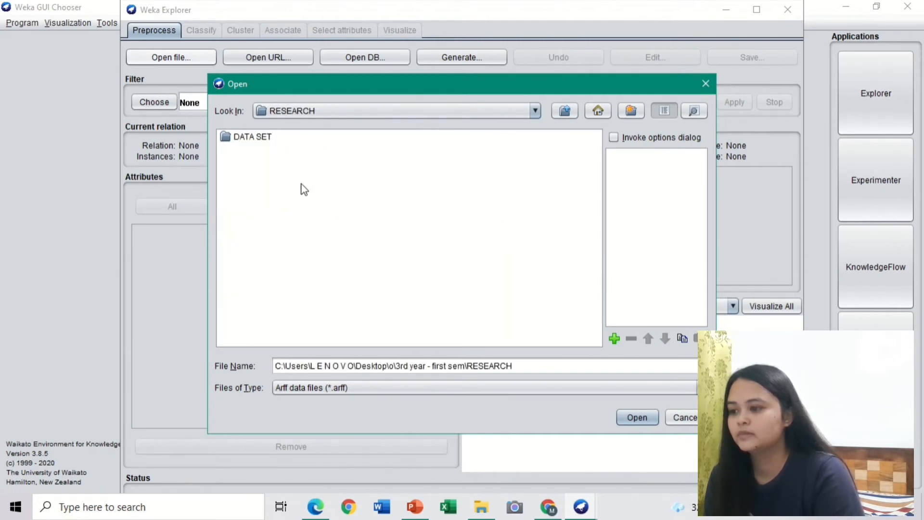
click(262, 140)
double_click(262, 140)
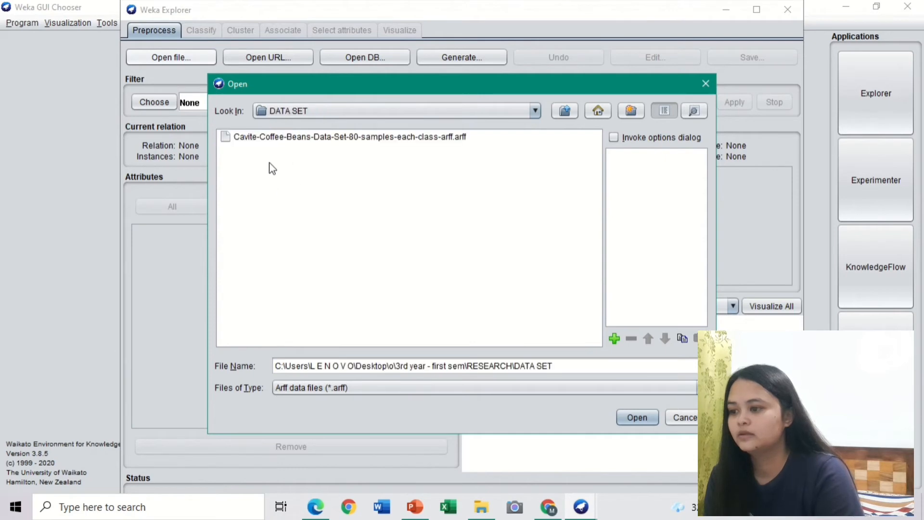
click(267, 139)
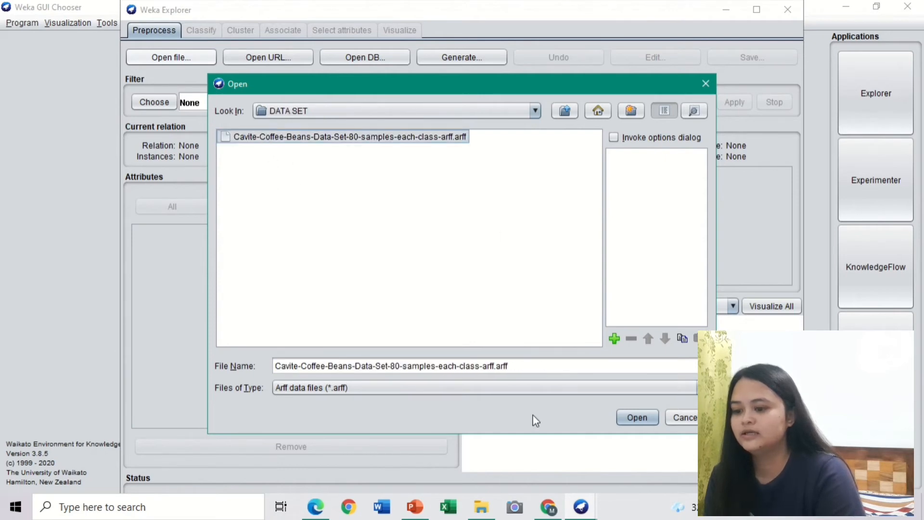
click(631, 418)
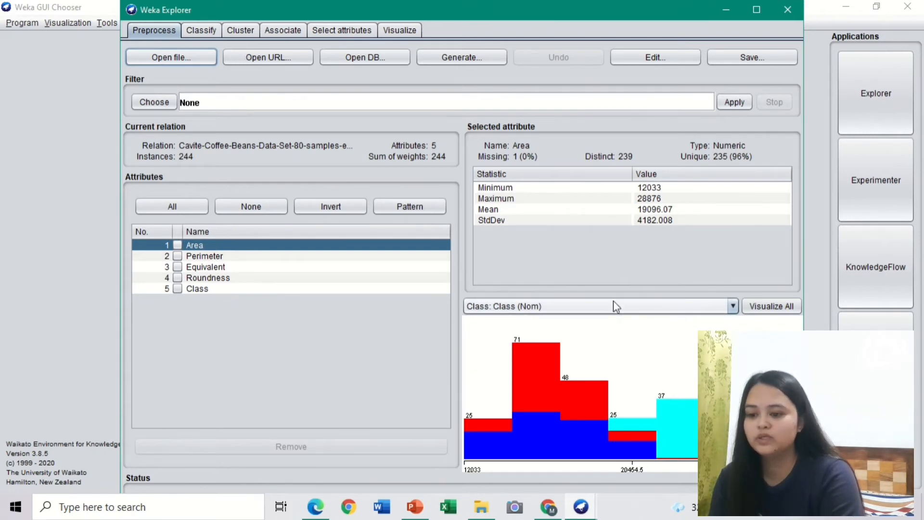
Visualize the histograms of all attributes together, examine them, and close the plot window
click(765, 306)
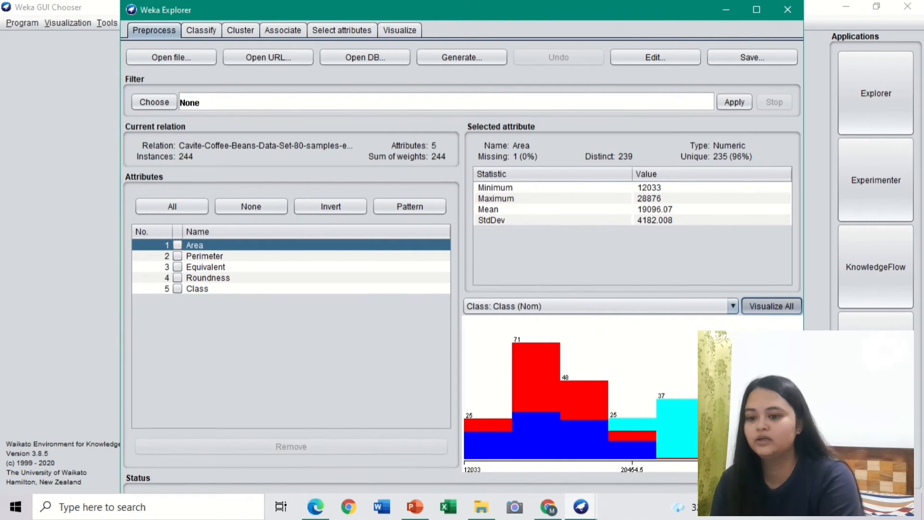
click(766, 308)
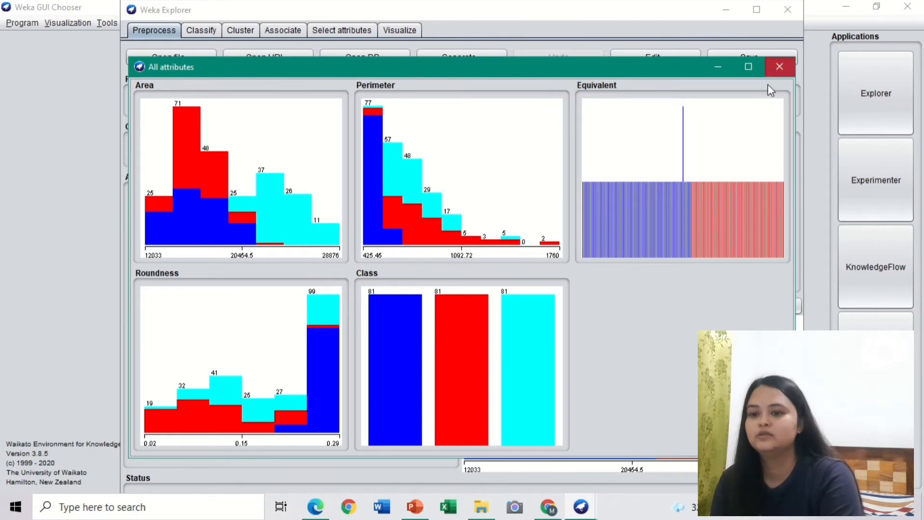
click(784, 65)
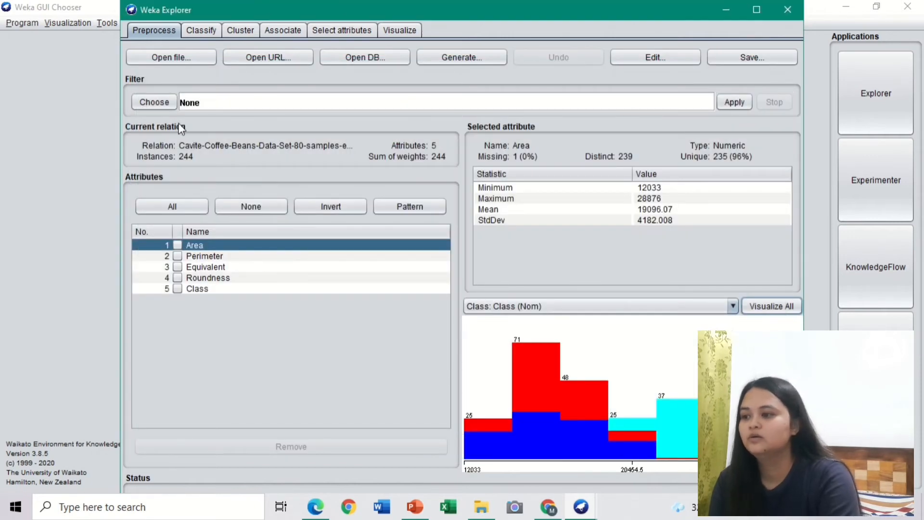
Go to the classification settings and set cross-validation to 4 folds
click(204, 34)
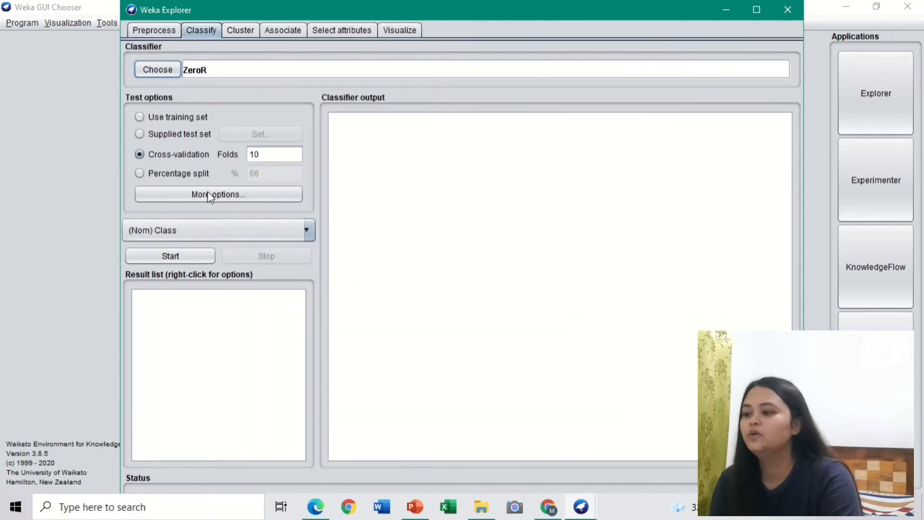
click(269, 153)
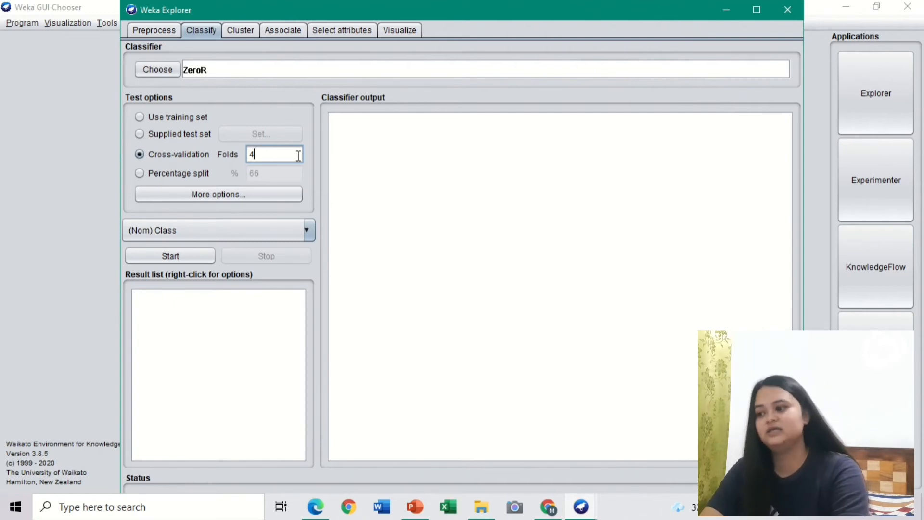
Examine the classifiers available in the bayes, functions, lazy, meta, misc and rules groups
click(167, 69)
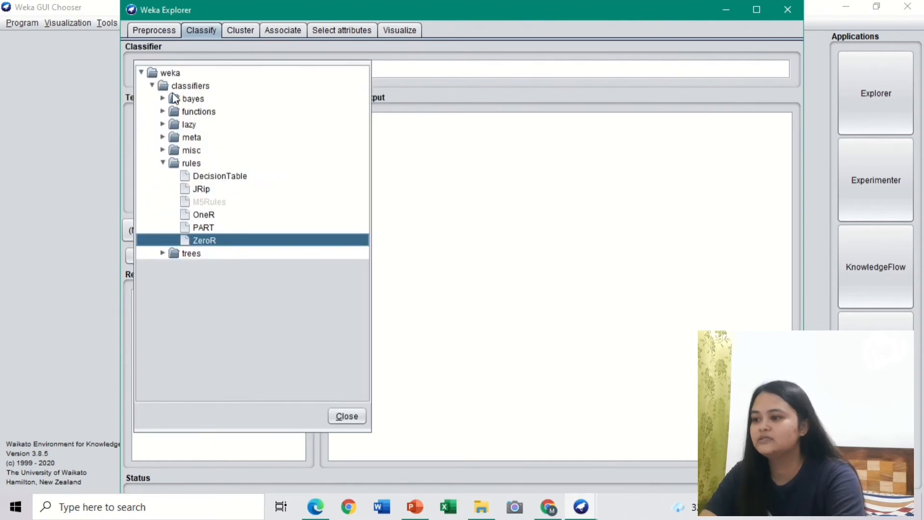
key(Escape)
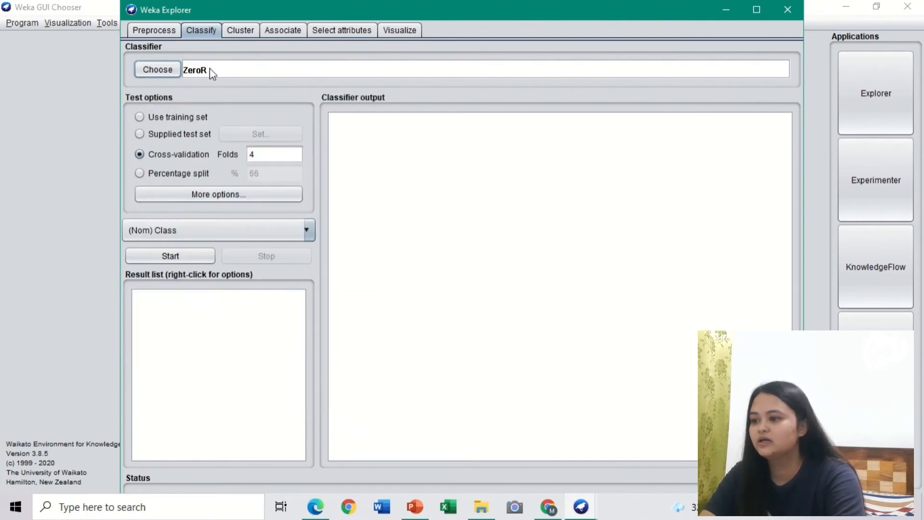
click(171, 70)
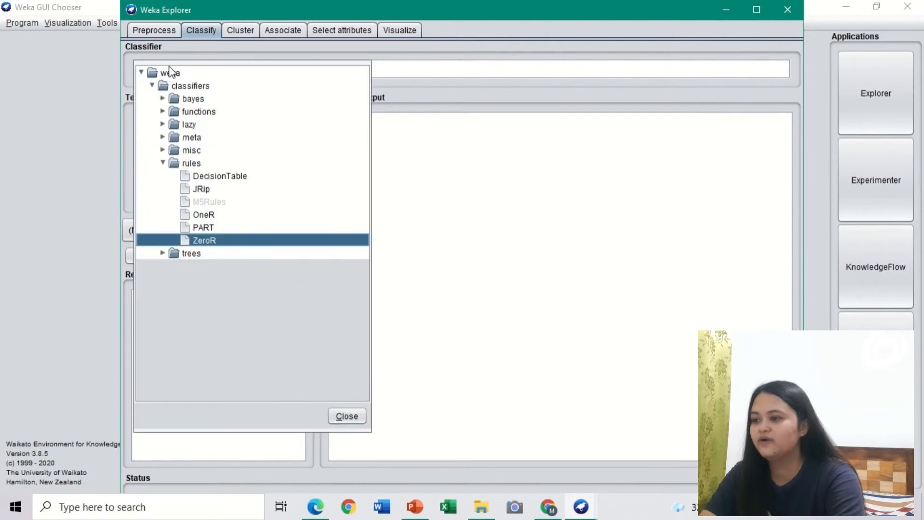
click(163, 99)
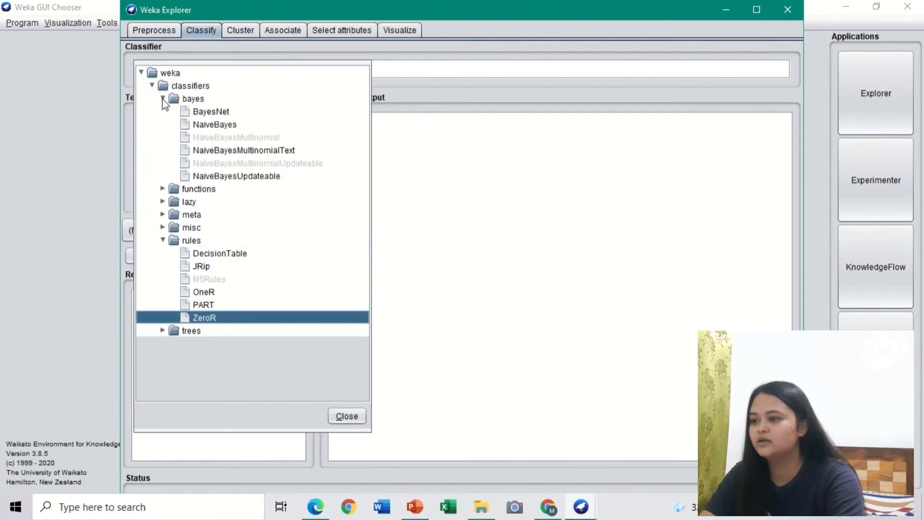
click(164, 189)
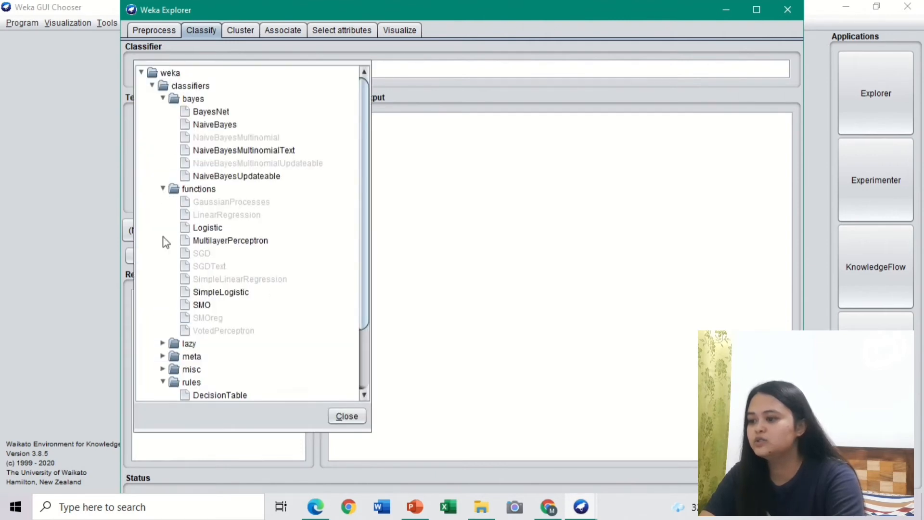
click(163, 344)
scroll(164, 342, down, 3)
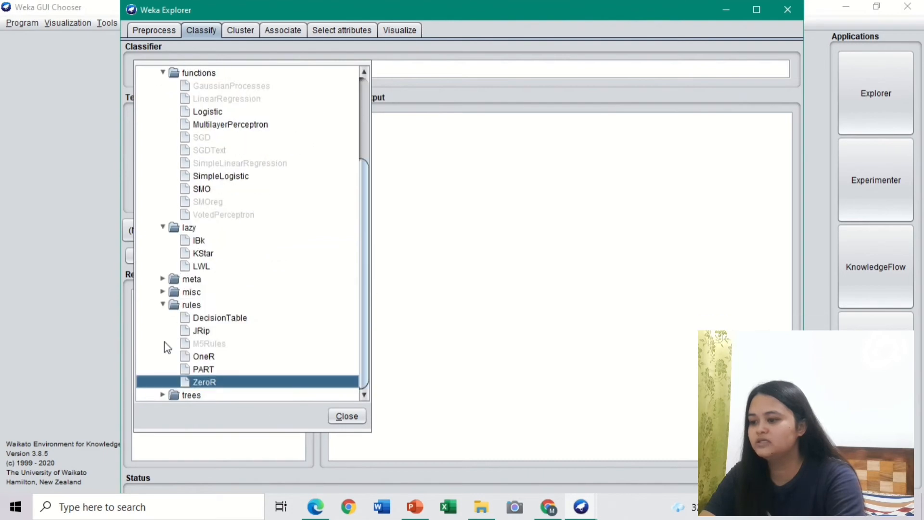
click(163, 279)
scroll(214, 278, down, 3)
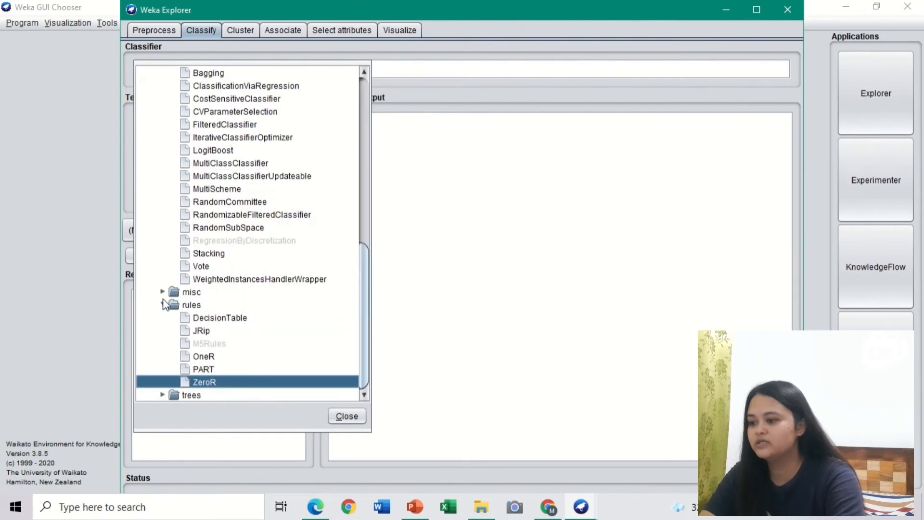
click(164, 292)
scroll(164, 294, down, 1)
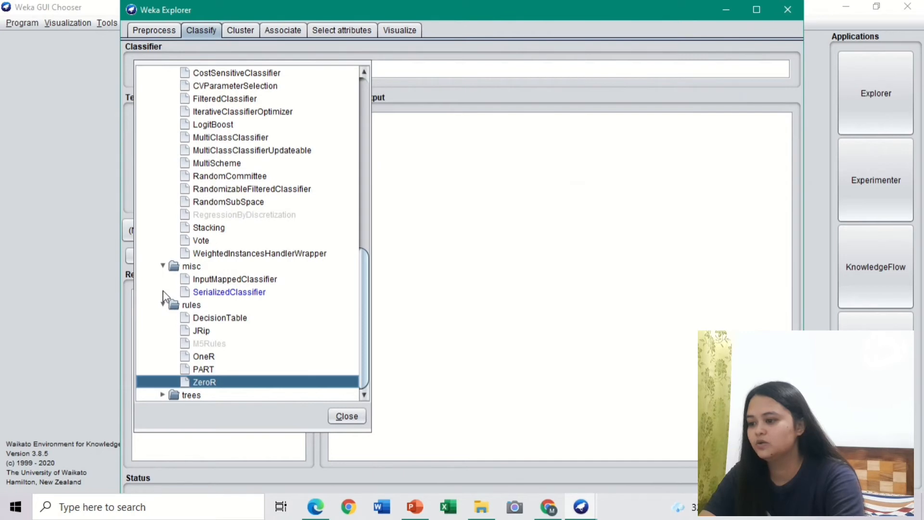
scroll(164, 292, up, 10)
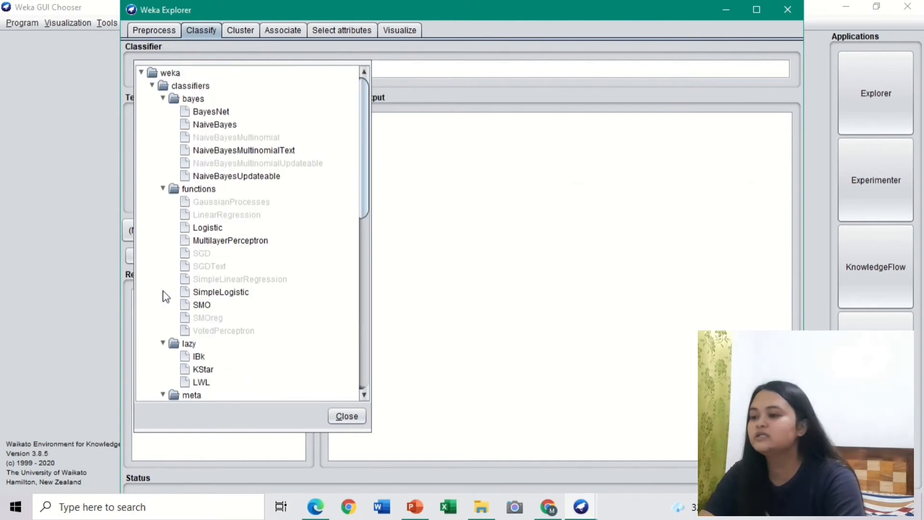
Choose the BayesNet classifier, run it on the coffee beans data, and review its cross-validation summary
click(211, 113)
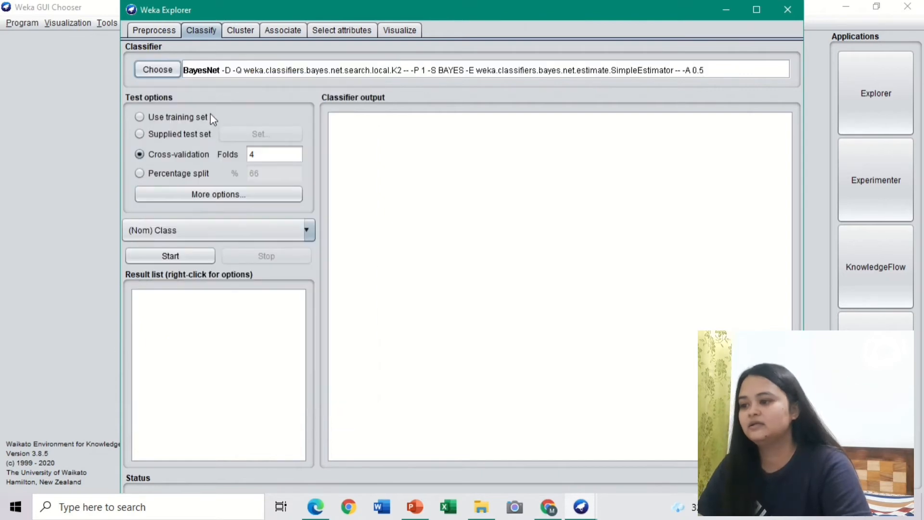
click(189, 262)
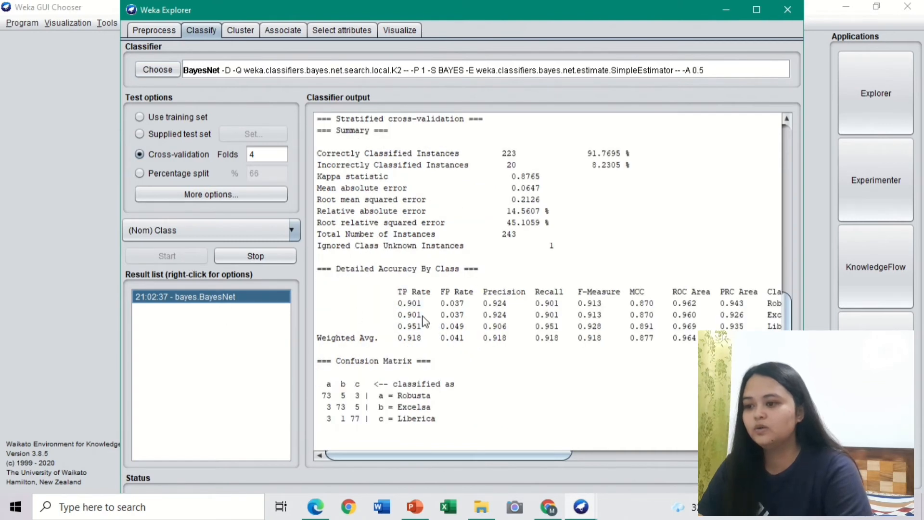
scroll(423, 316, up, 1)
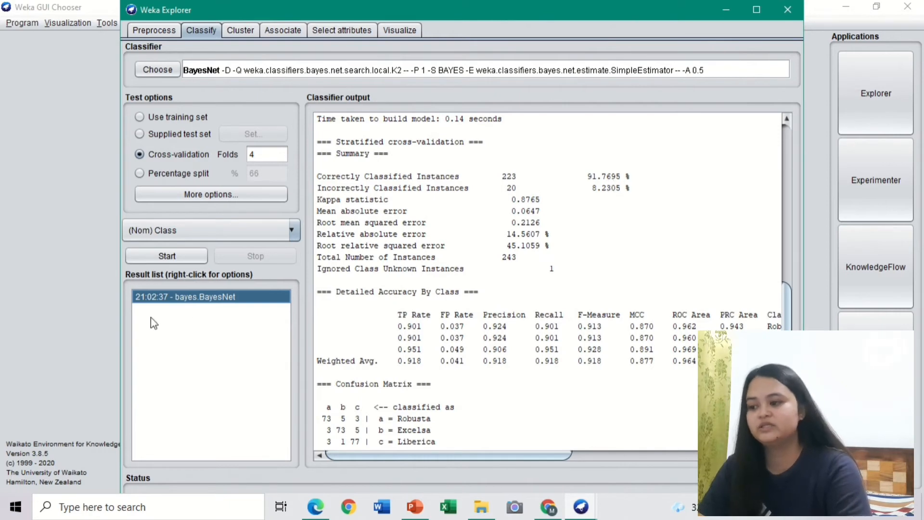
Switch the classifier to NaiveBayes, run it on the same data, and review its cross-validation summary
click(174, 71)
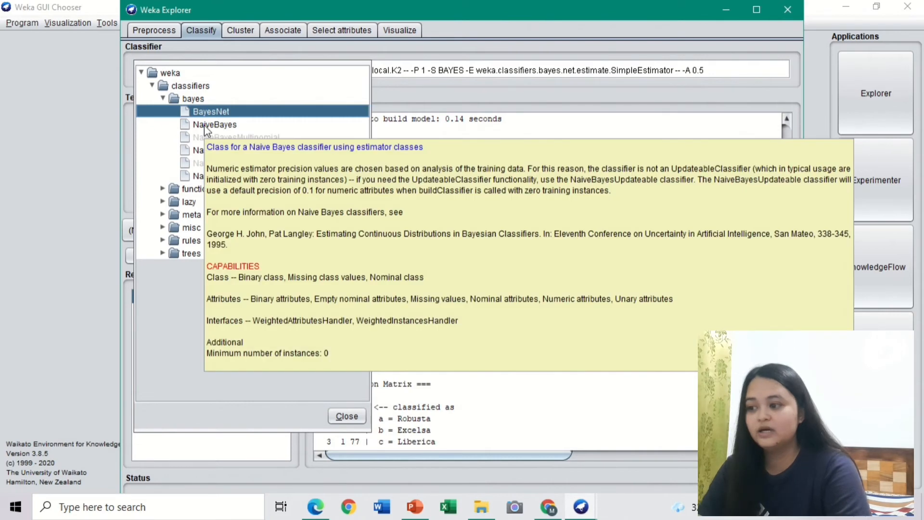
click(204, 125)
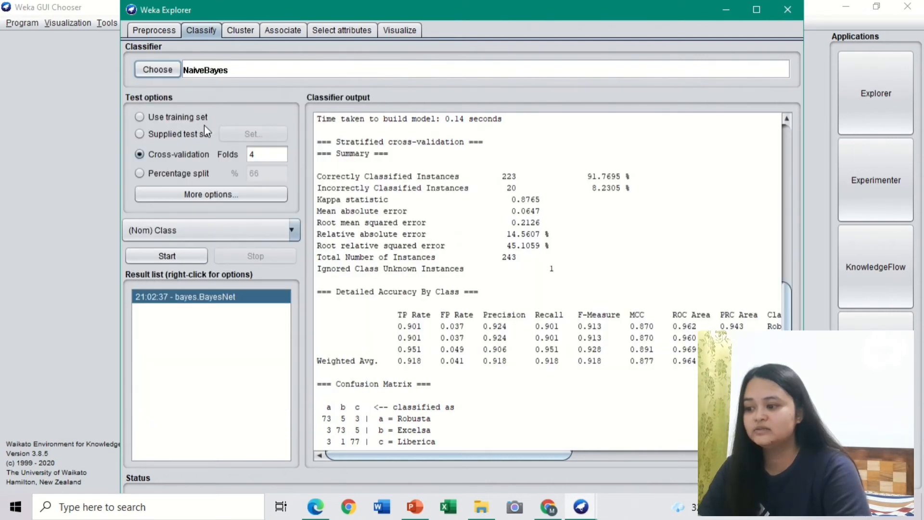
click(180, 259)
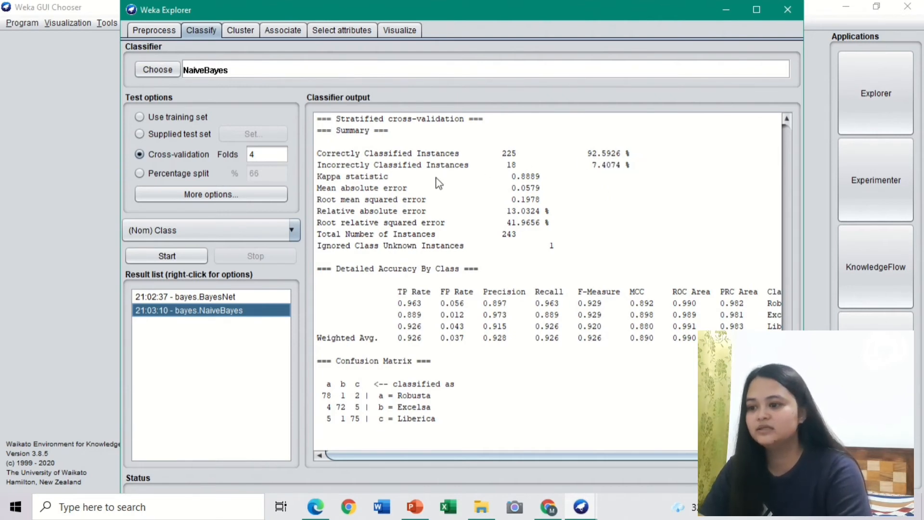
scroll(427, 179, up, 2)
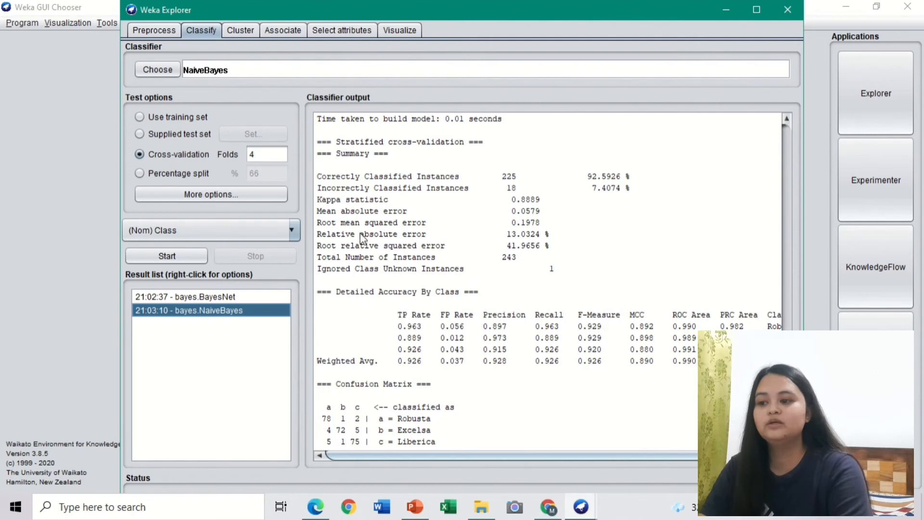
Compare the accuracy summaries and confusion matrices of the BayesNet and NaiveBayes results
click(269, 296)
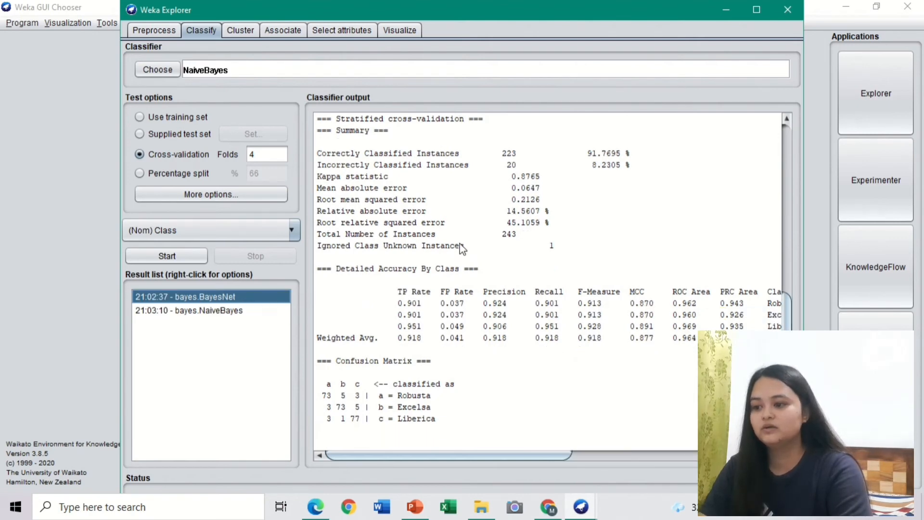
scroll(462, 248, up, 2)
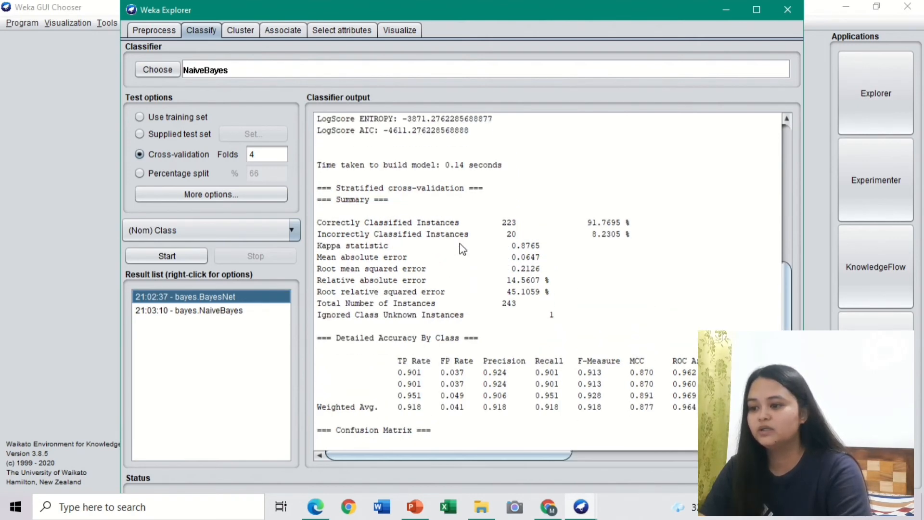
click(232, 310)
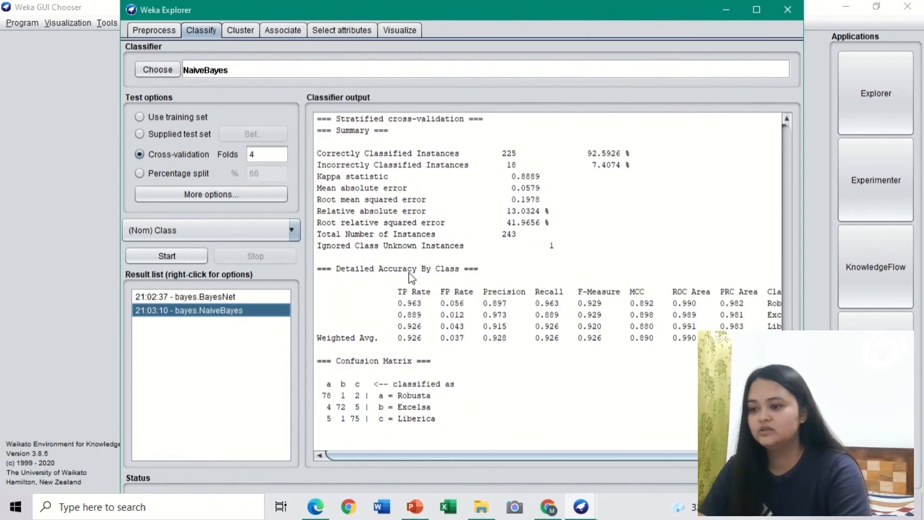
scroll(412, 278, up, 1)
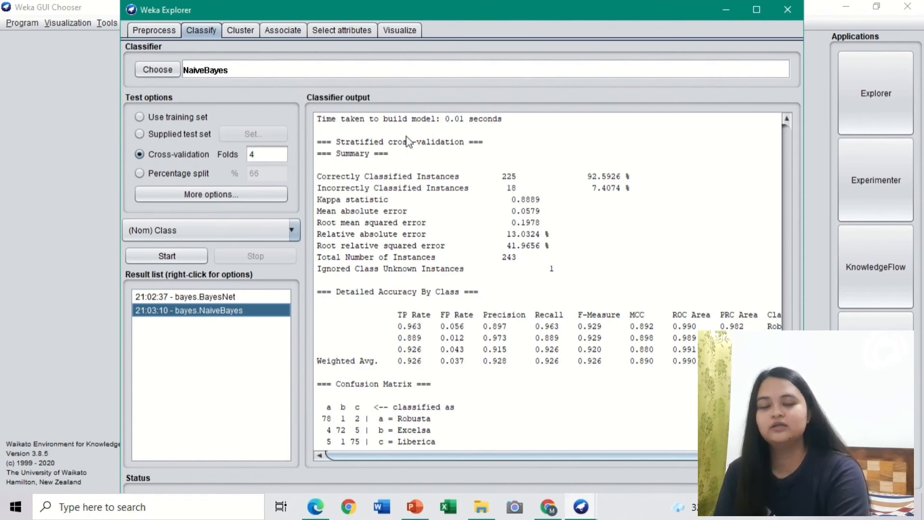
click(244, 299)
click(245, 313)
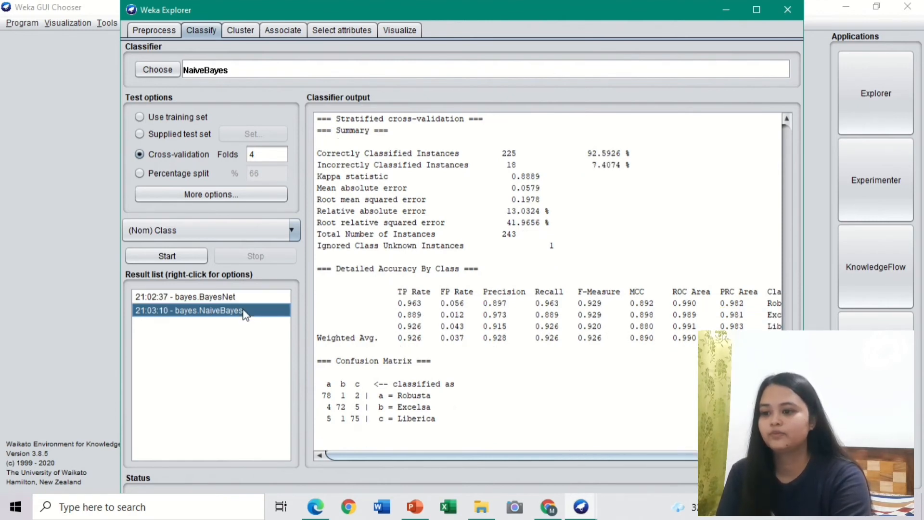
Choose the Logistic classifier from the functions group, run it, and review its output from the run information to the accuracy summary
click(150, 68)
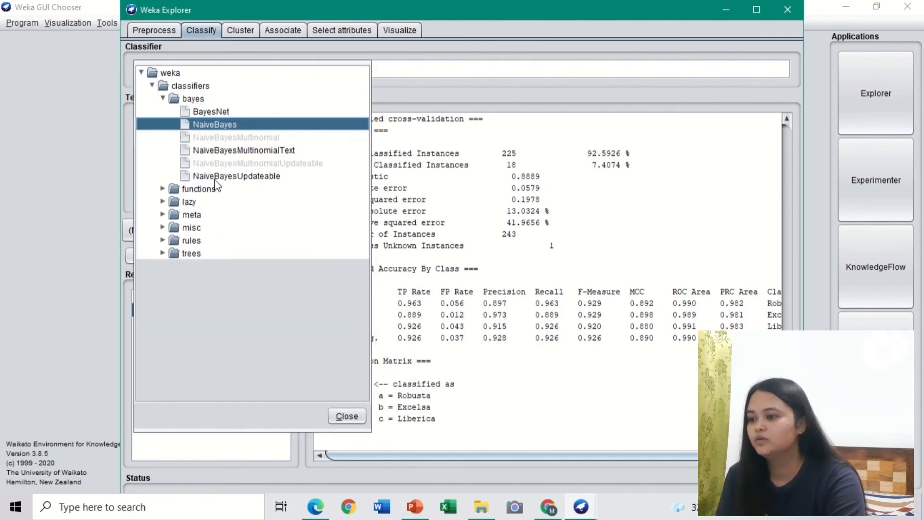
click(164, 190)
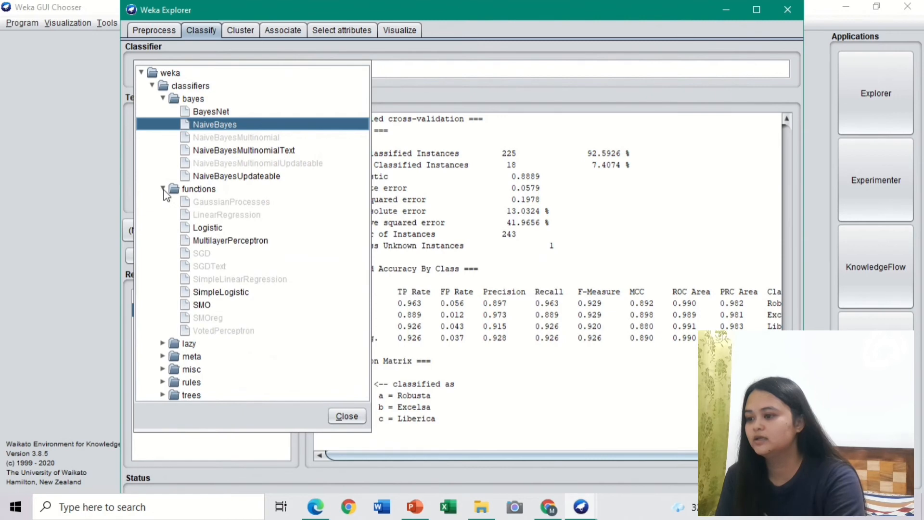
click(205, 230)
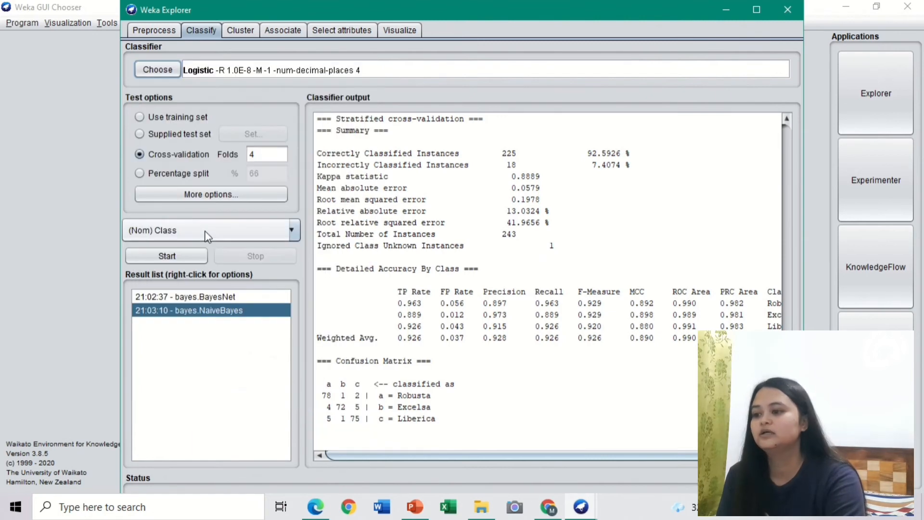
click(179, 255)
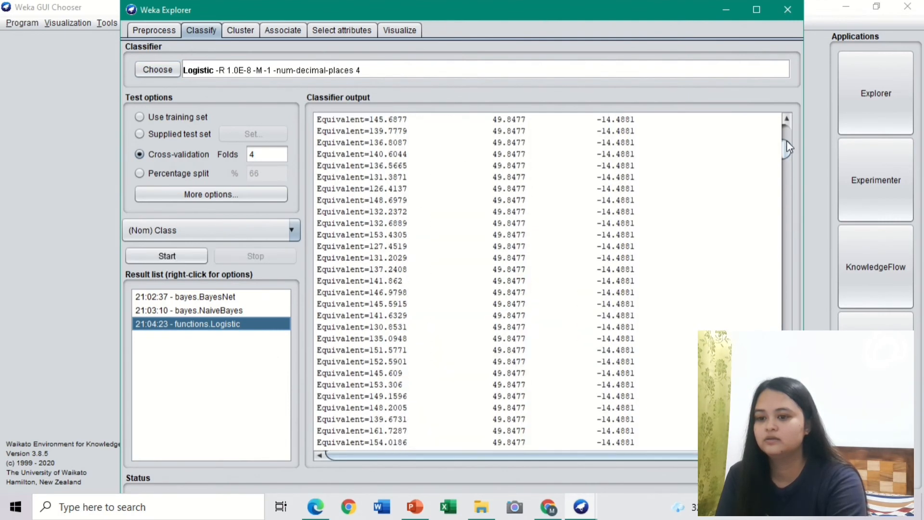
drag(787, 140, 787, 125)
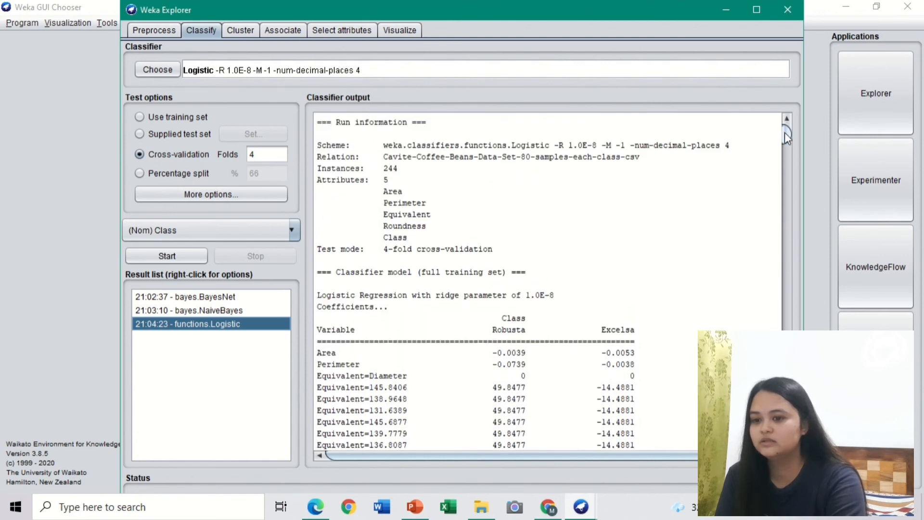
drag(785, 136, 787, 398)
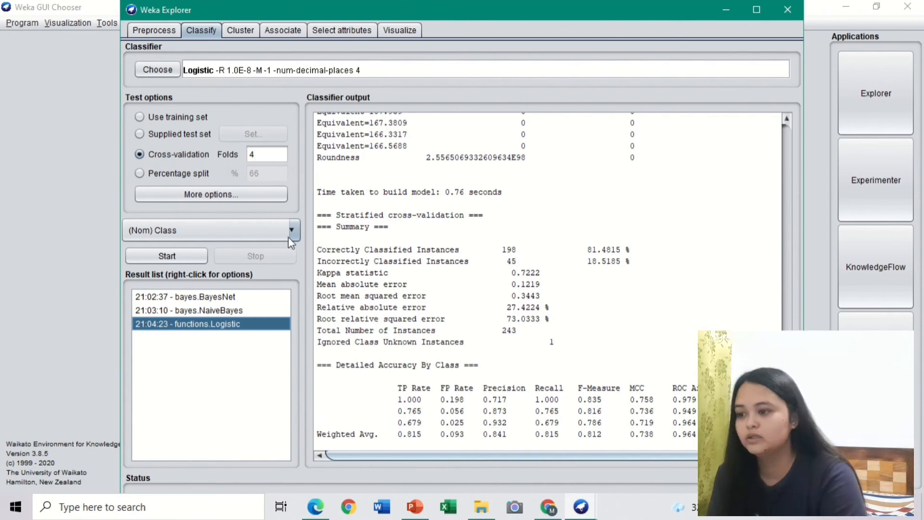
Run the SimpleLogistic classifier from the functions group and compare its results with the Logistic, NaiveBayes and BayesNet results
click(171, 68)
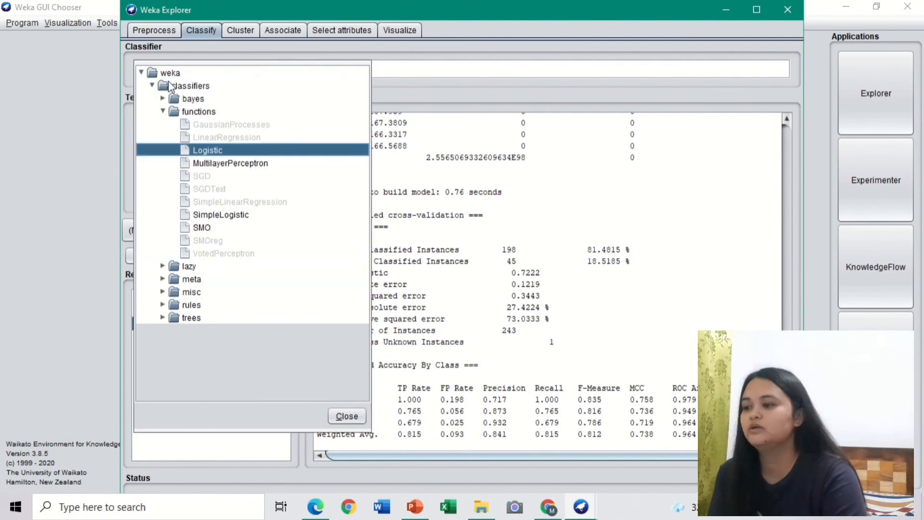
click(224, 218)
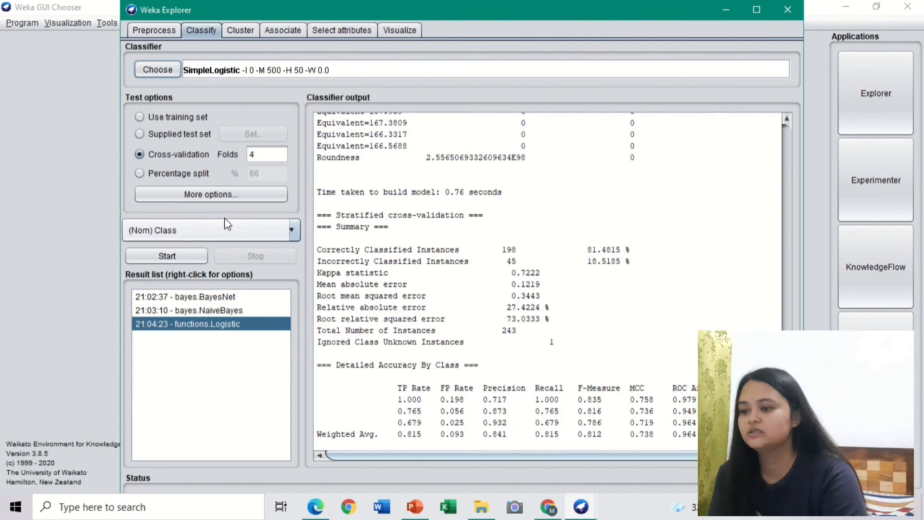
click(181, 253)
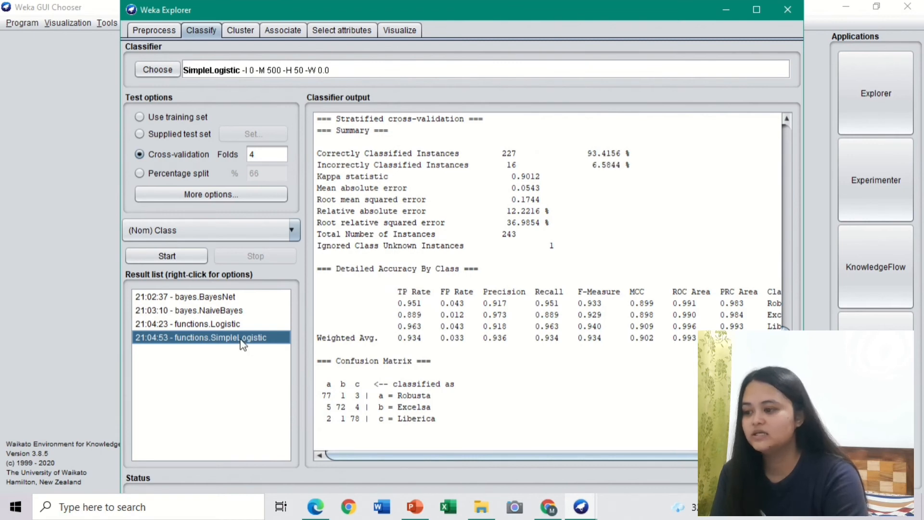
click(247, 324)
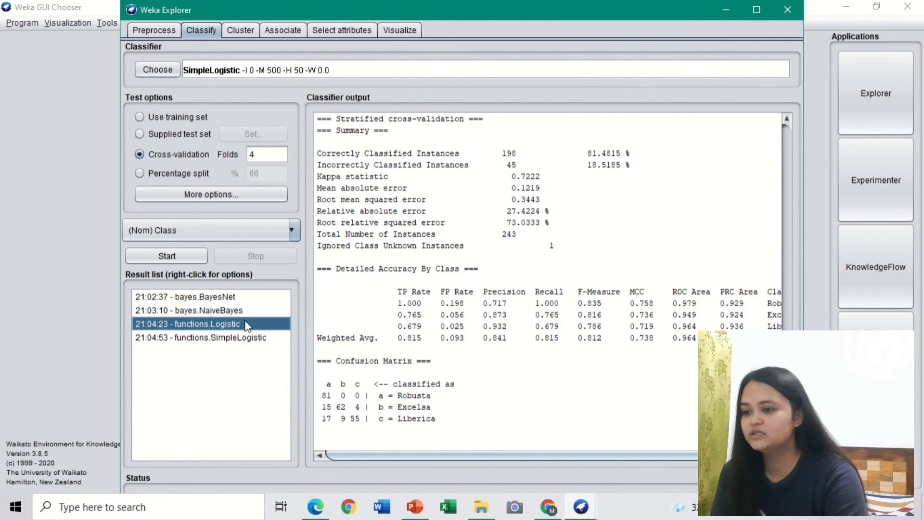
click(240, 311)
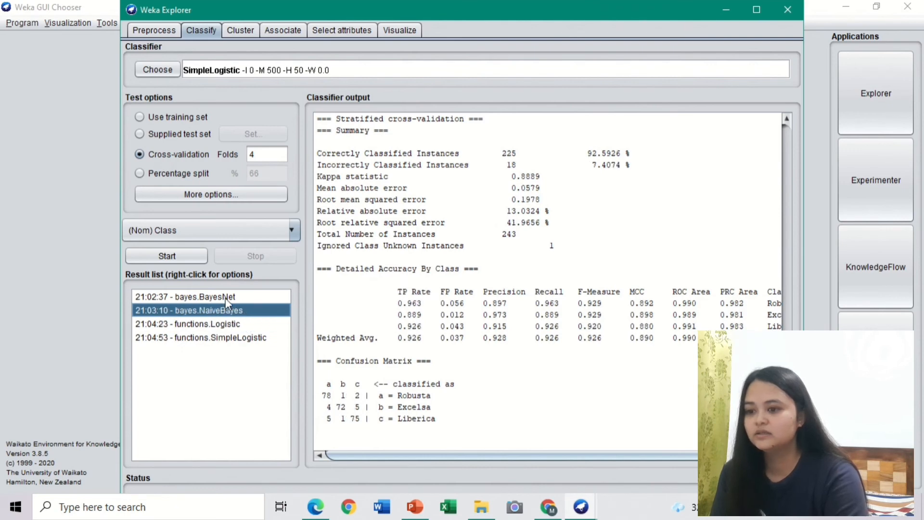
click(225, 297)
click(224, 338)
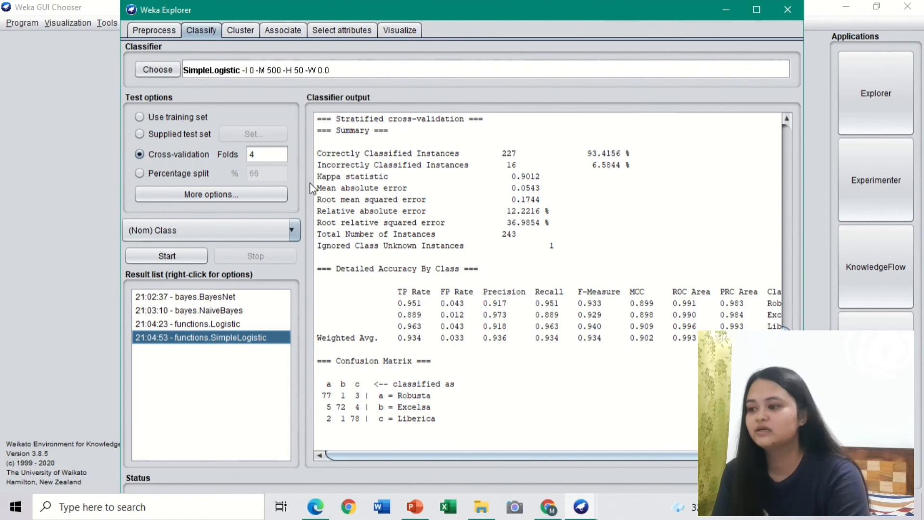
Choose the KStar classifier from the lazy group and run it with 4-fold cross-validation
click(173, 69)
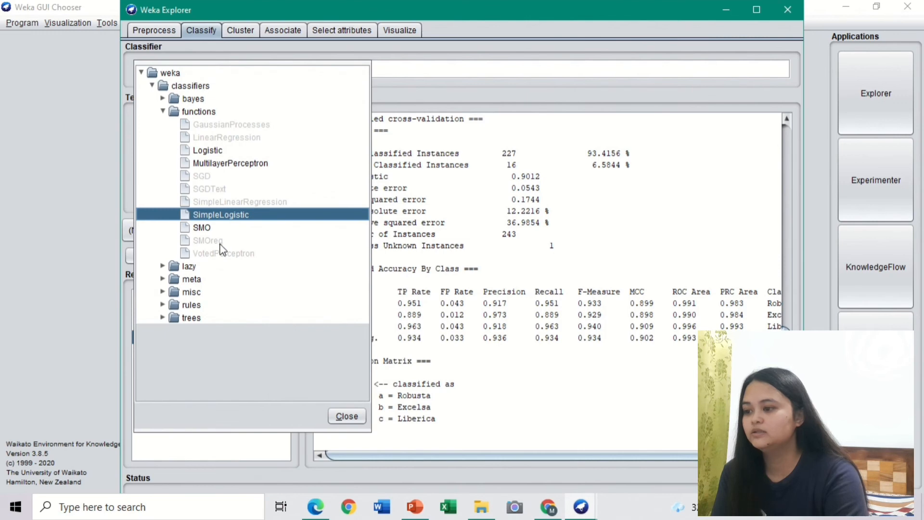
click(163, 266)
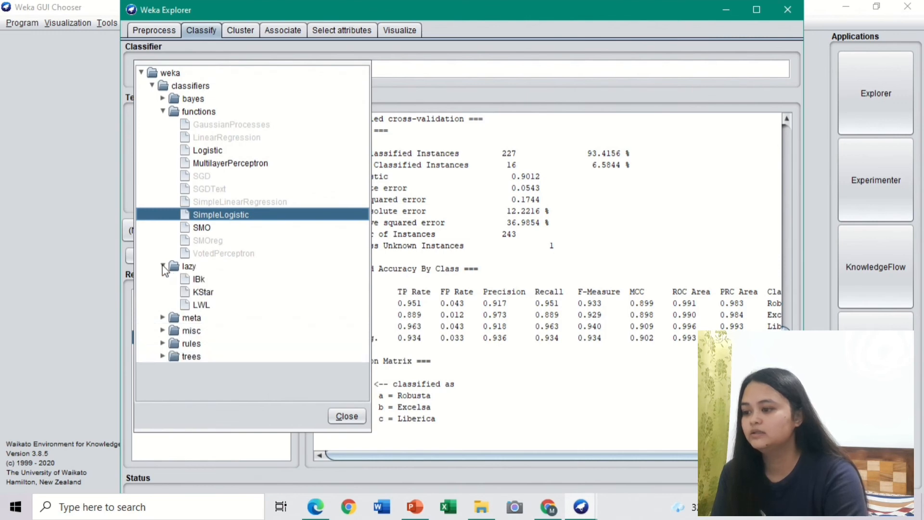
click(212, 294)
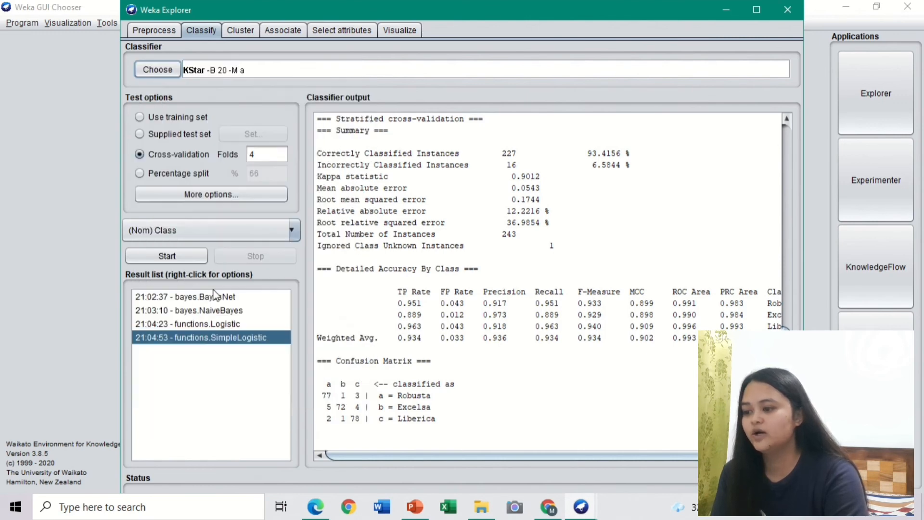
click(172, 255)
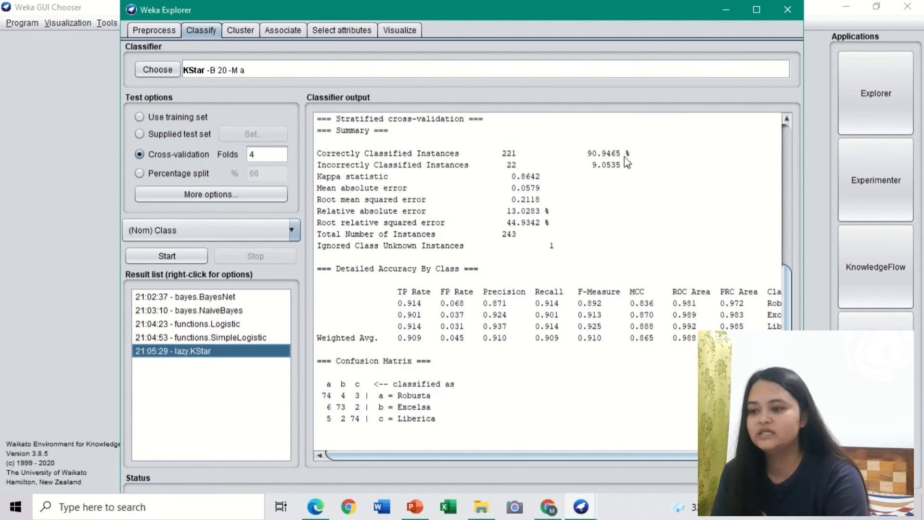
Compare the KStar accuracy summary with the SimpleLogistic, NaiveBayes and BayesNet results
click(209, 338)
click(208, 314)
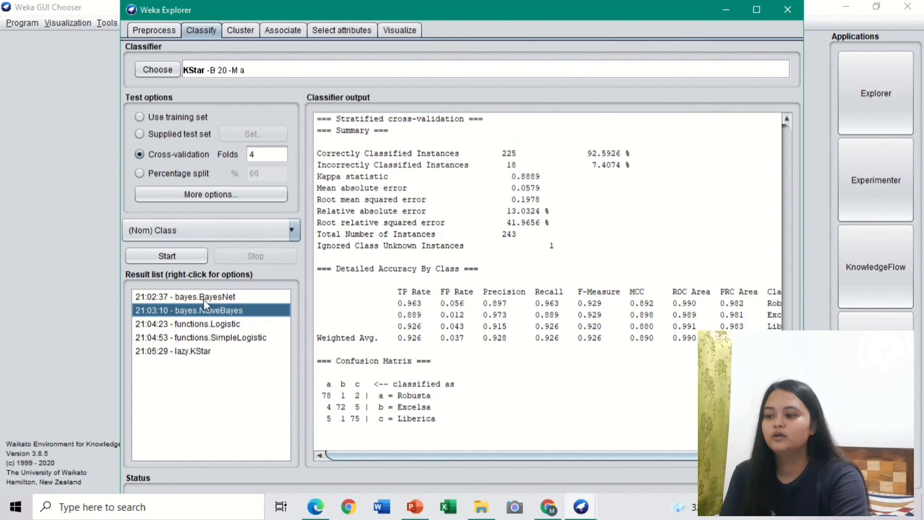
click(203, 297)
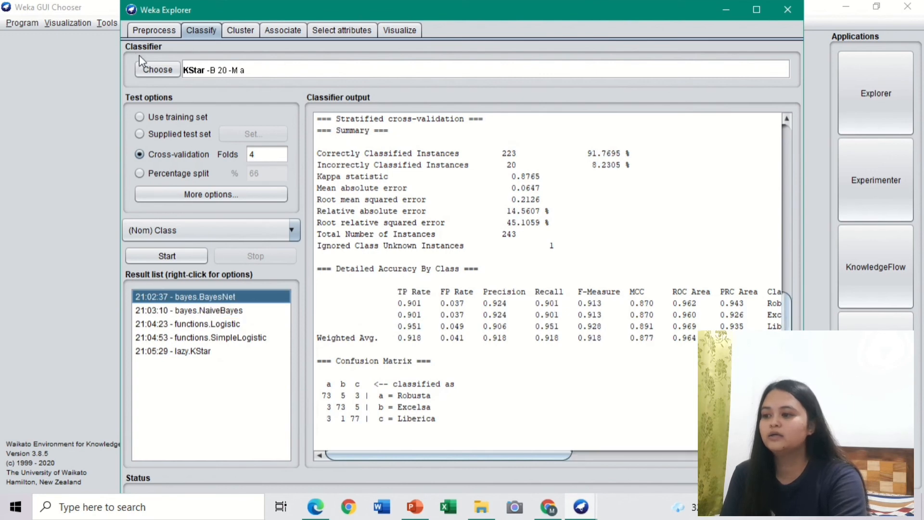
click(224, 351)
Examine which classifiers are available in the bayes, functions, lazy and meta groups, keeping KStar selected
click(159, 70)
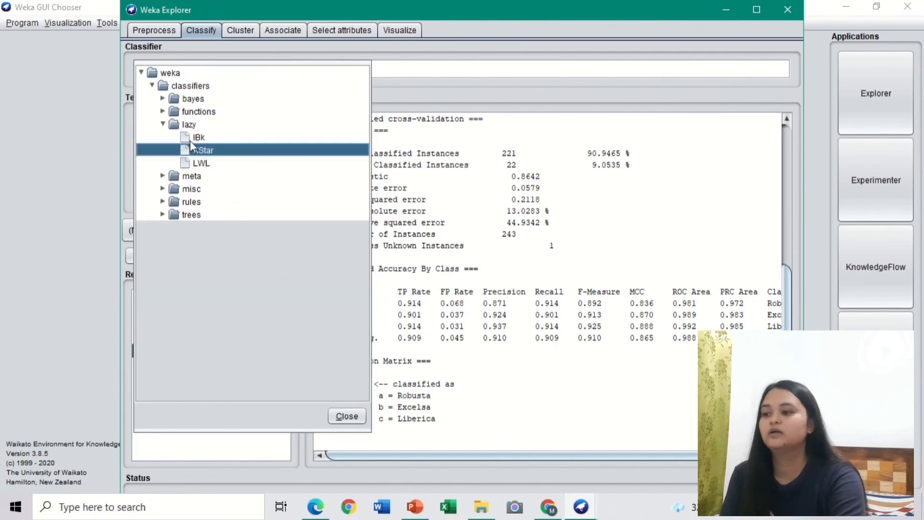
click(163, 112)
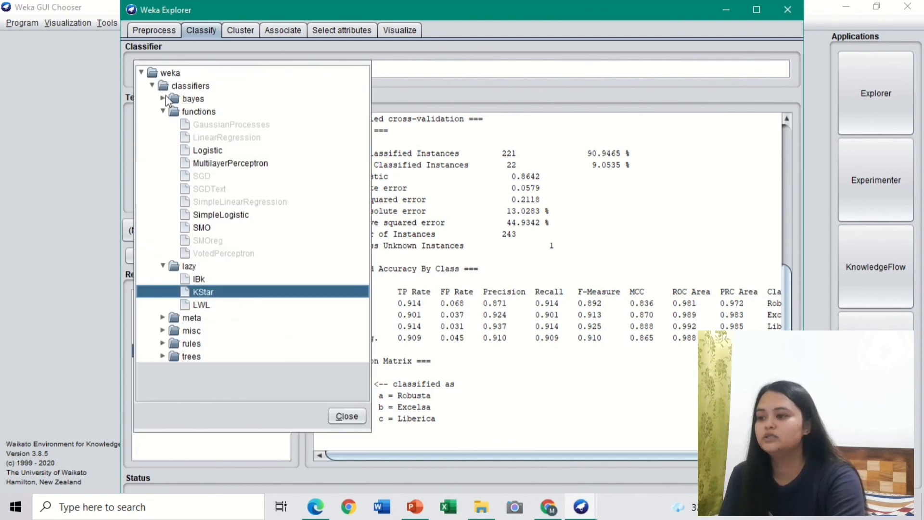
click(163, 99)
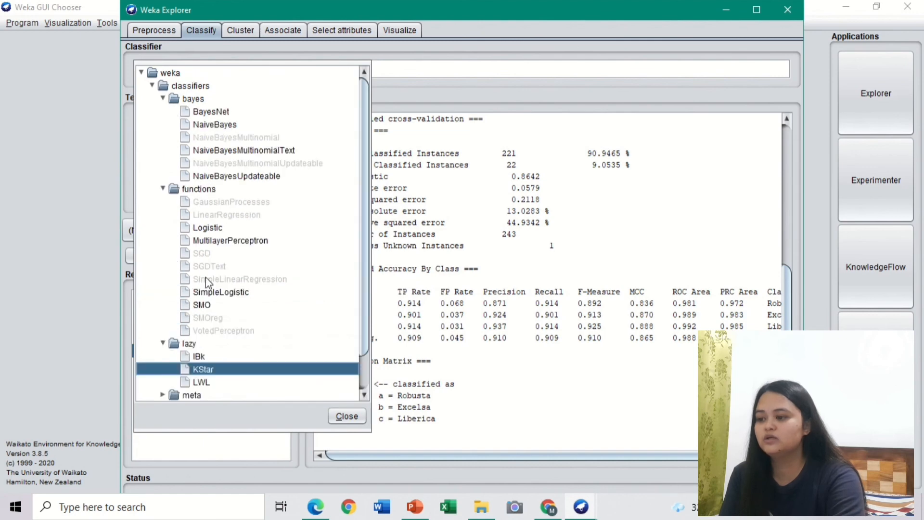
scroll(221, 270, down, 1)
mouse_move(182, 332)
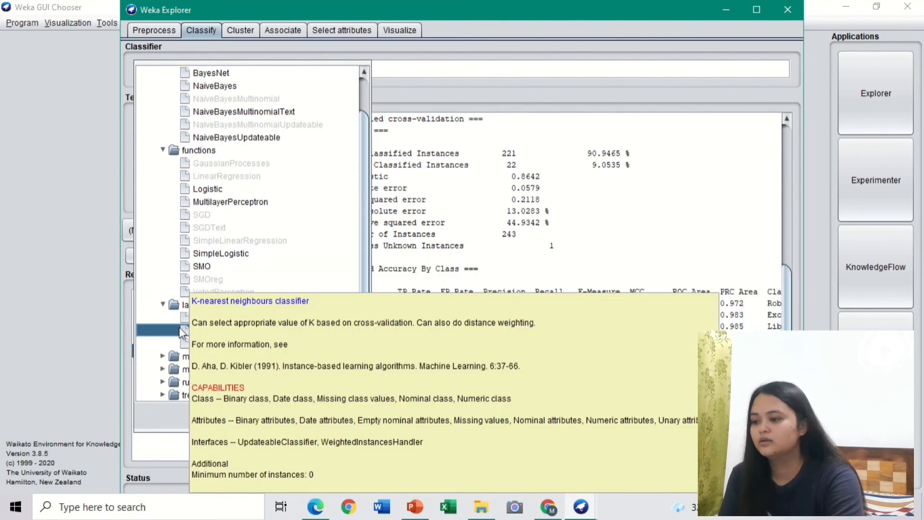
scroll(167, 363, down, 6)
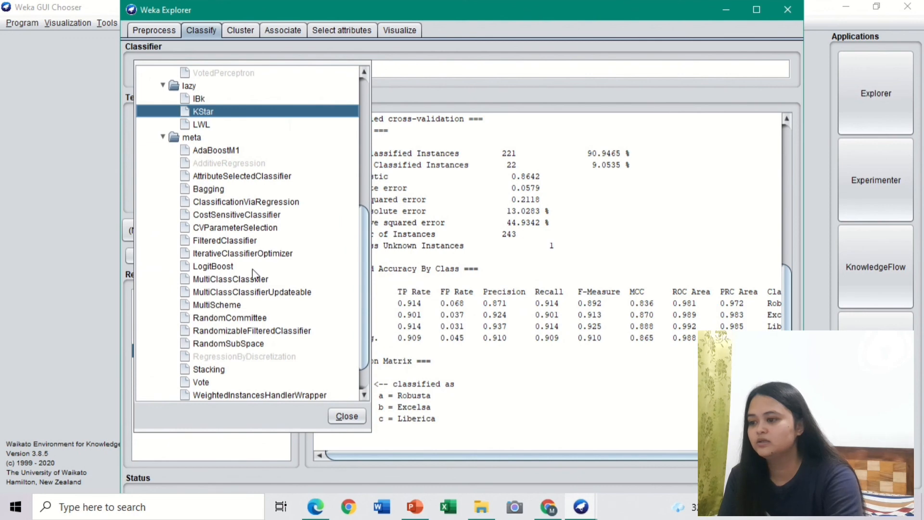
scroll(253, 269, down, 1)
scroll(252, 270, up, 8)
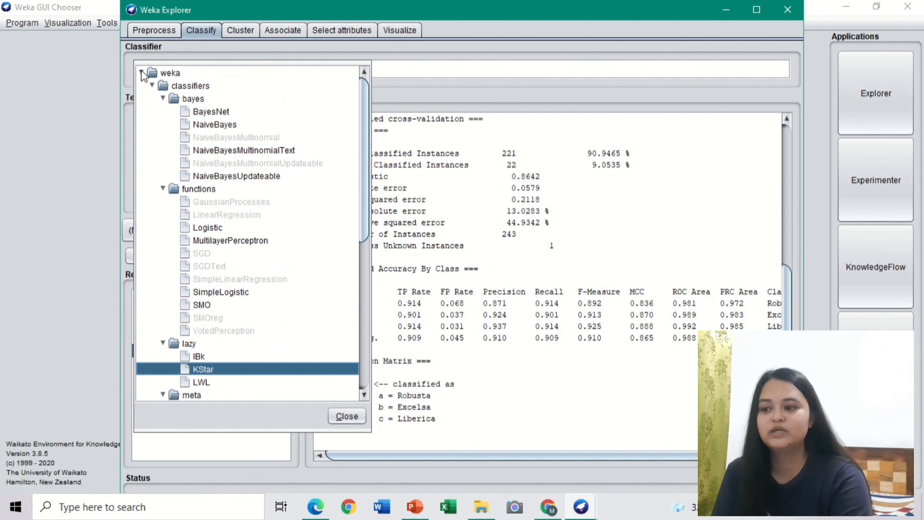
key(Escape)
Review the accuracy summaries of the BayesNet, NaiveBayes, Logistic and SimpleLogistic results one after another
click(239, 338)
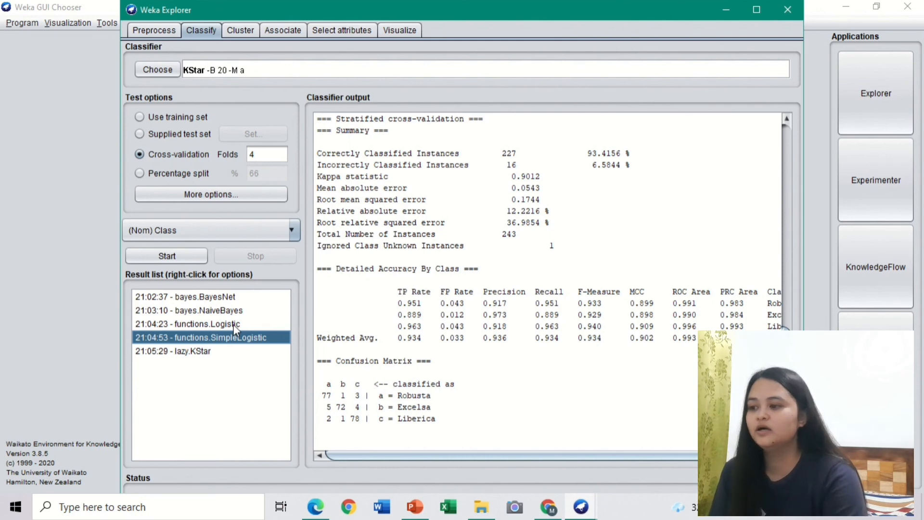
click(231, 297)
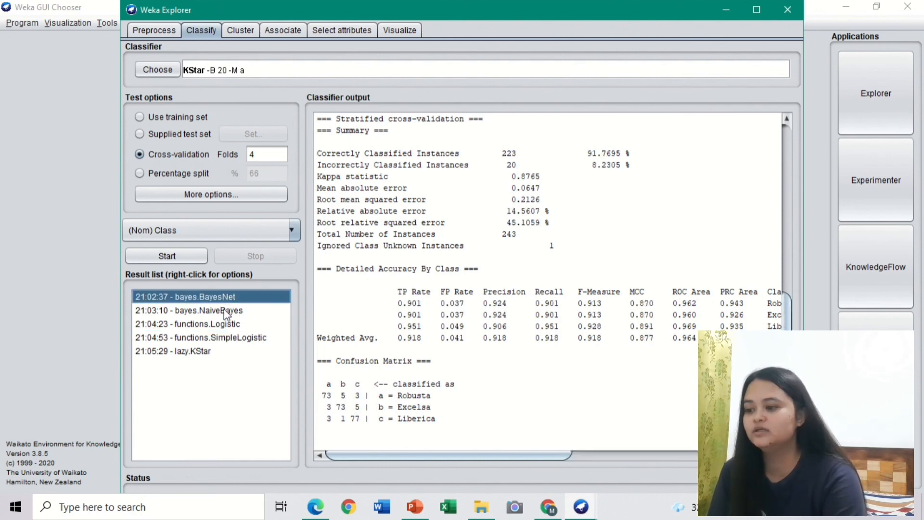
click(224, 309)
click(225, 324)
click(228, 337)
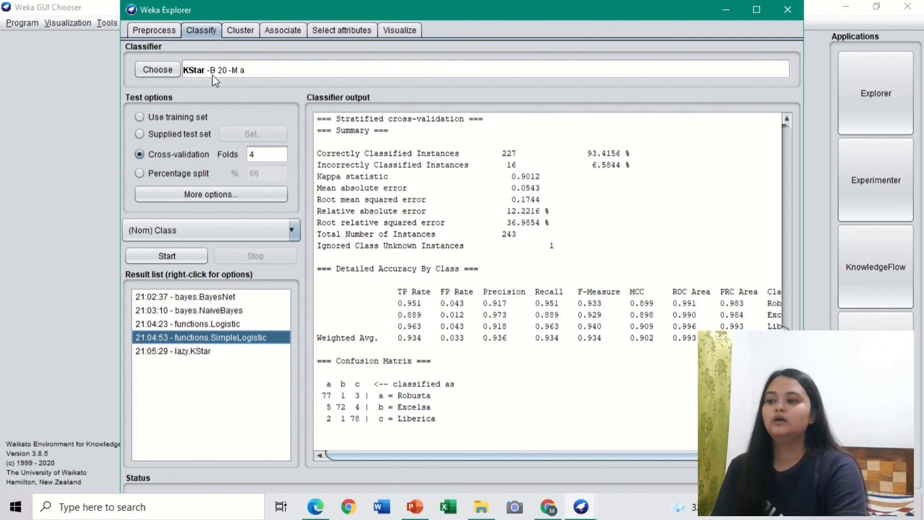
Choose the AdaBoostM1 classifier from the meta group and run it with 4-fold cross-validation
click(168, 70)
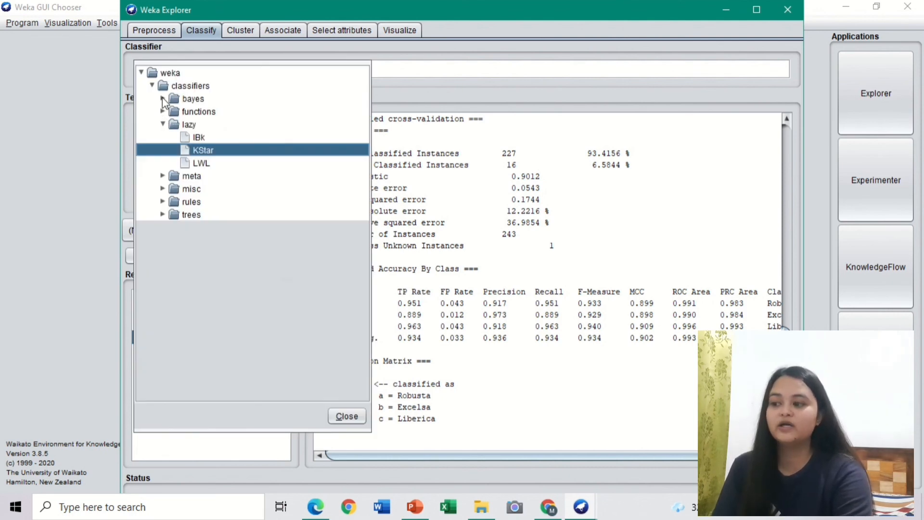
click(162, 98)
click(163, 189)
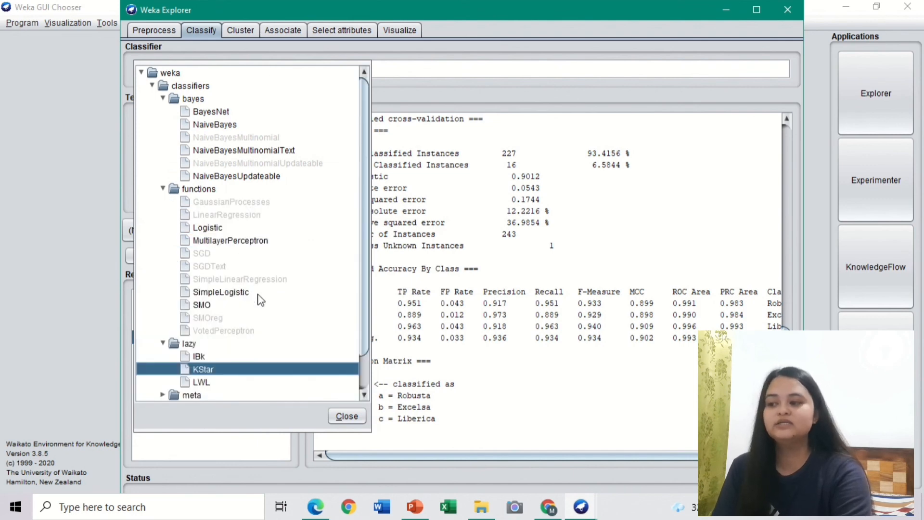
scroll(260, 299, down, 3)
scroll(217, 128, up, 3)
mouse_move(213, 124)
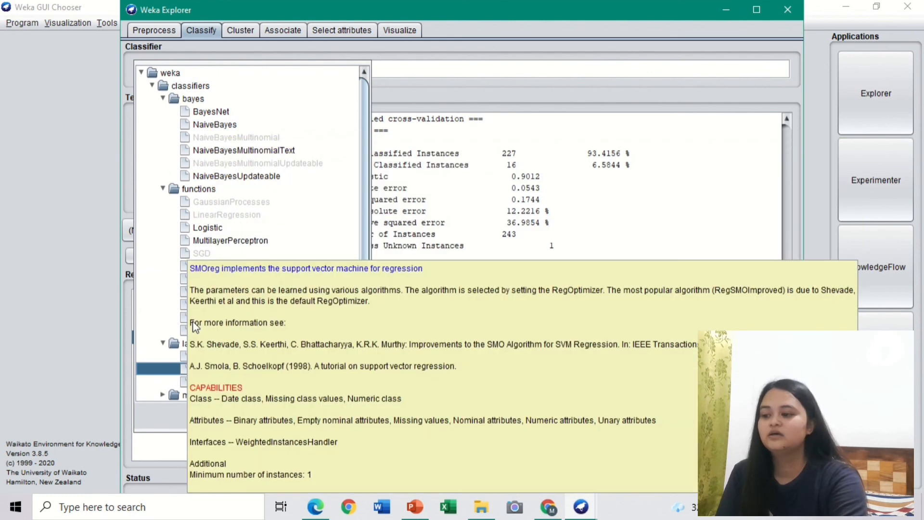
scroll(148, 315, down, 1)
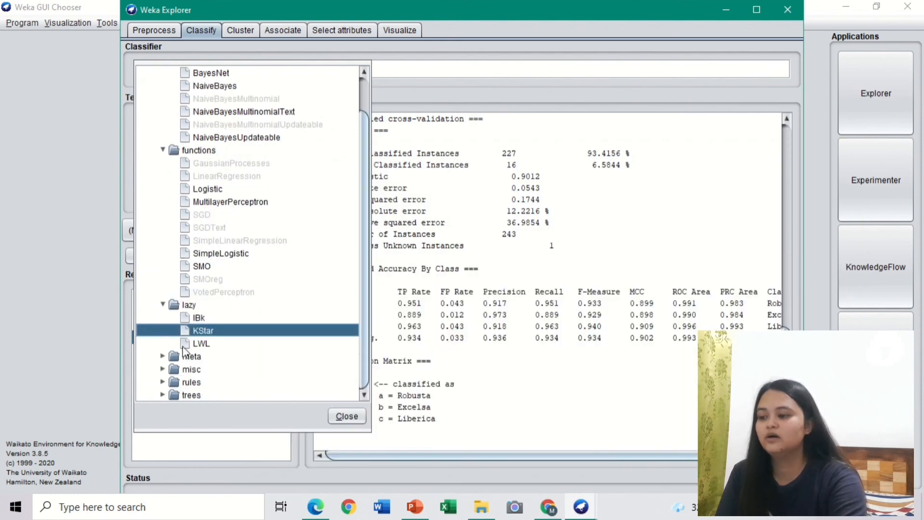
click(164, 357)
scroll(166, 361, down, 1)
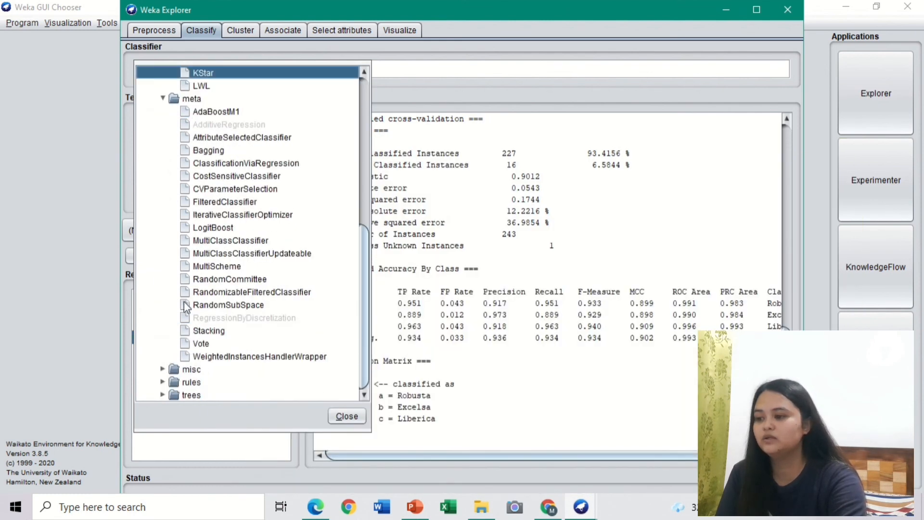
click(209, 111)
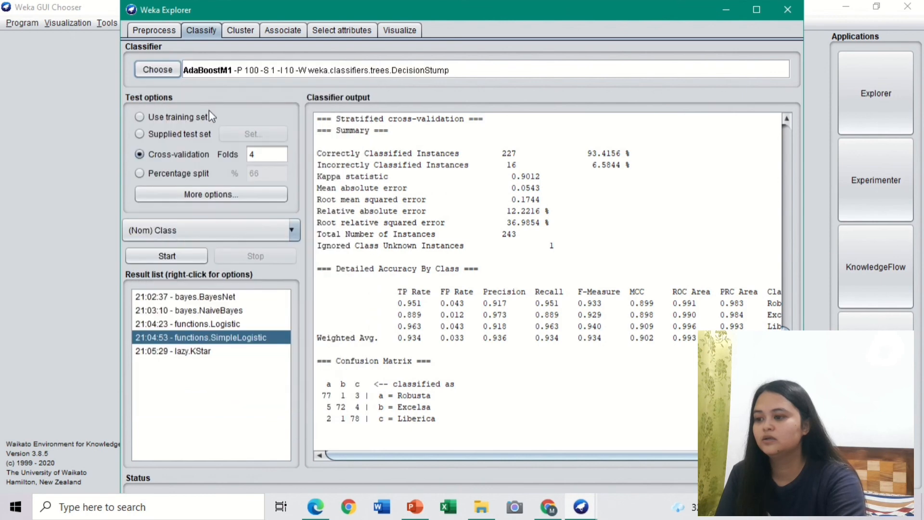
click(190, 258)
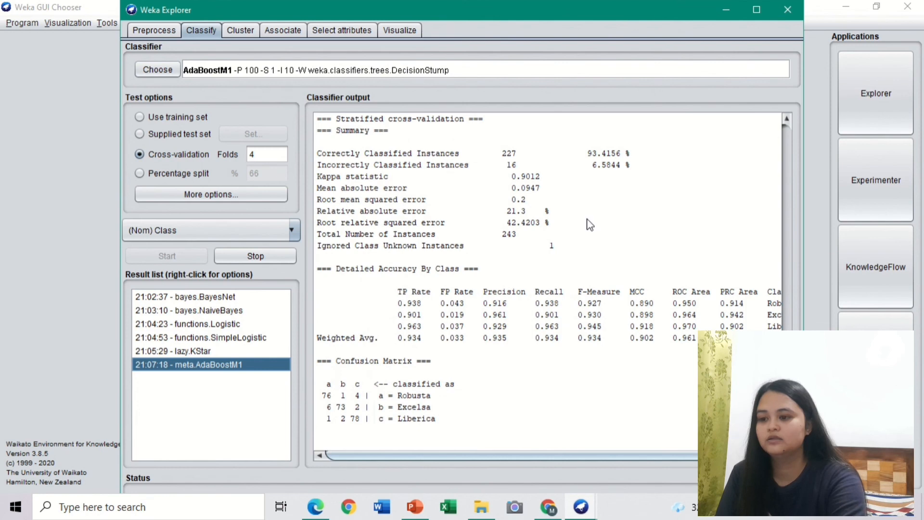
Compare the KStar and AdaBoostM1 results, and look over the meta group's classifiers without changing the selection
click(211, 356)
click(211, 365)
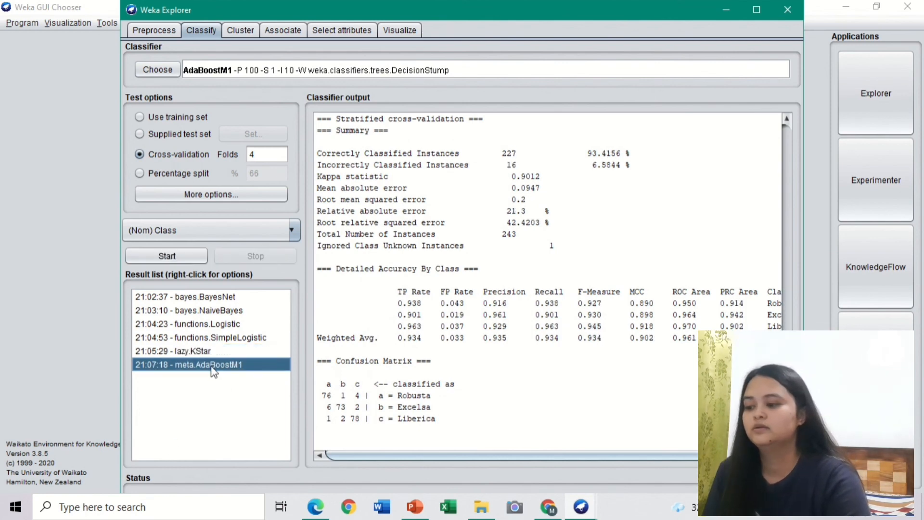
click(148, 68)
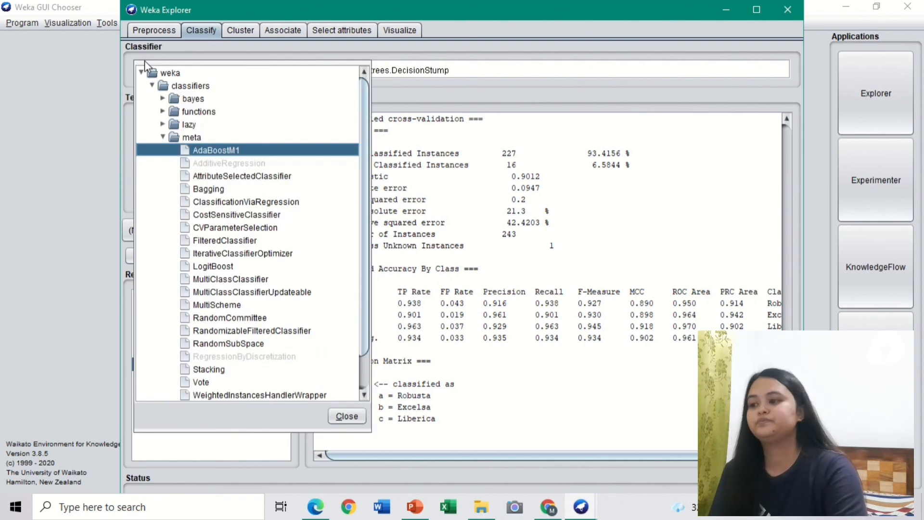
click(193, 447)
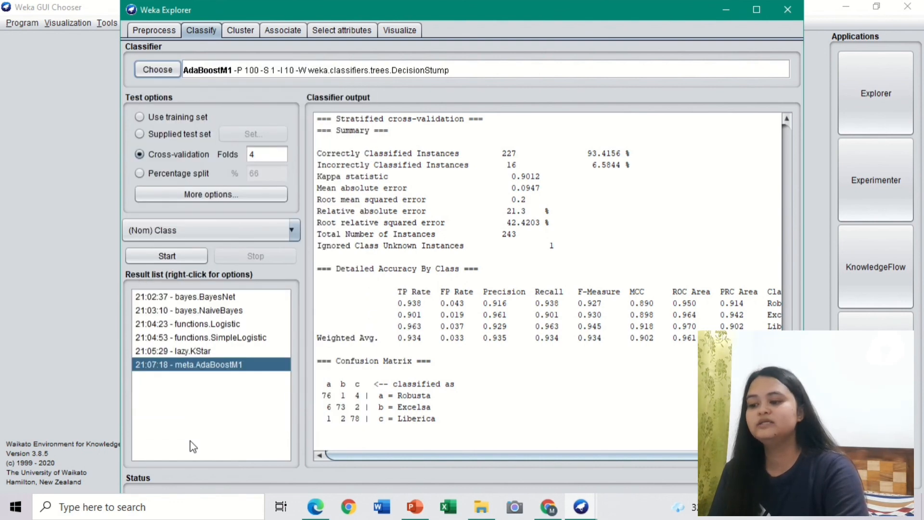